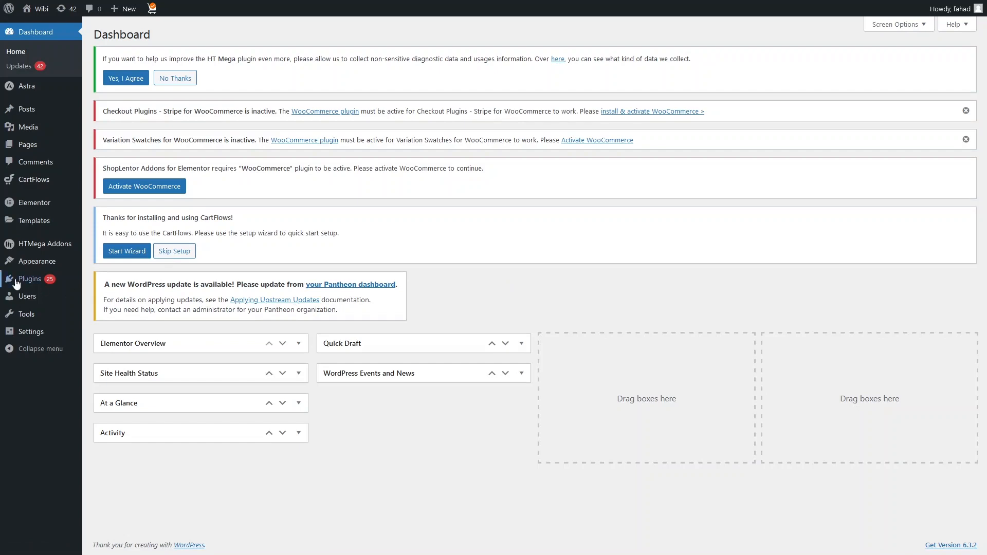
# Search the directory for new plugins for "payment form" and activate the Forminator plugin.
pyautogui.moveTo(23, 282)
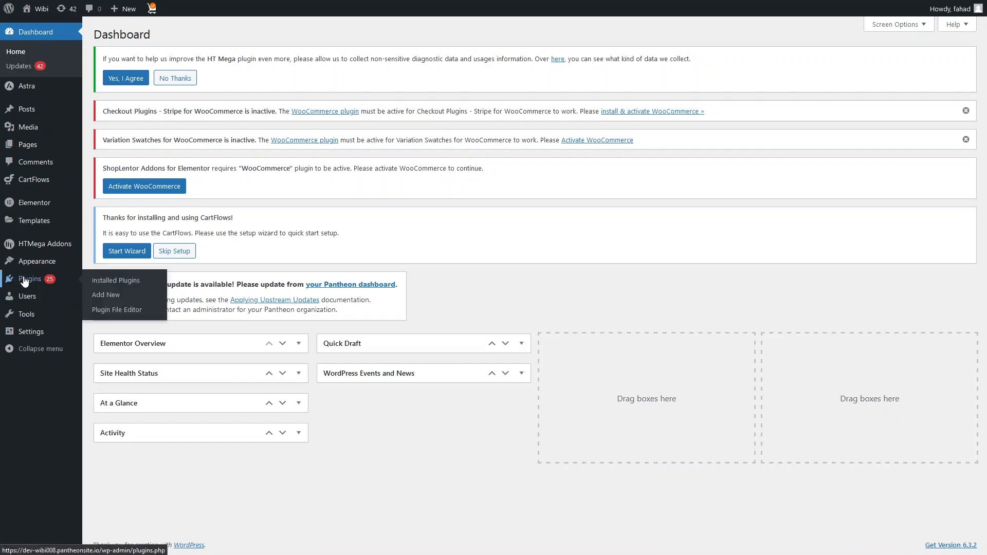
pyautogui.click(120, 297)
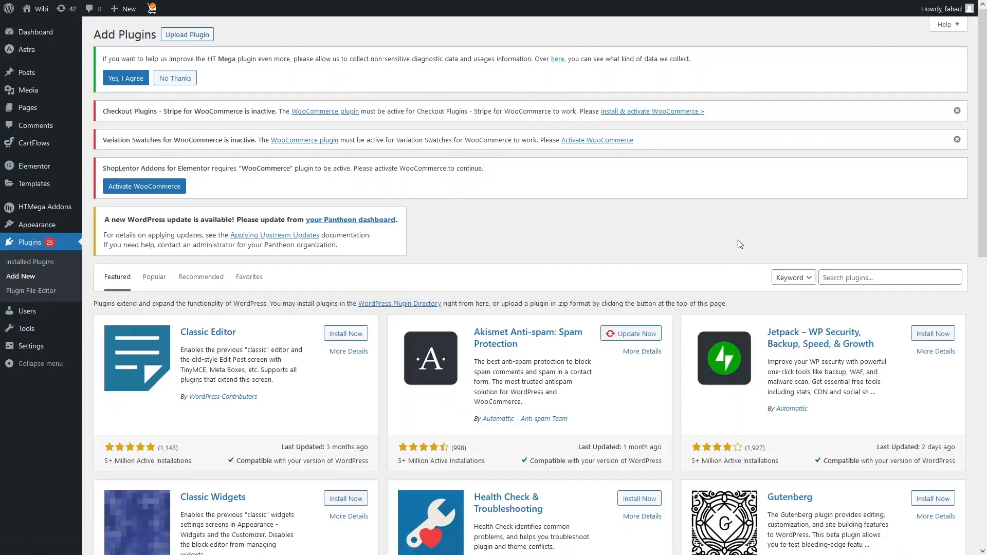
pyautogui.click(868, 277)
pyautogui.write('payment form')
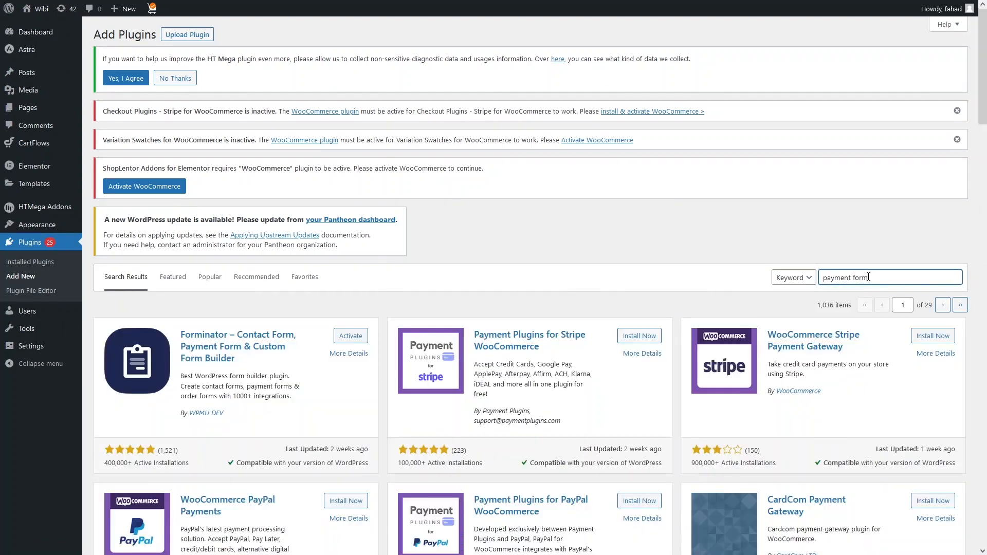
pyautogui.scroll(-3, 478, 200)
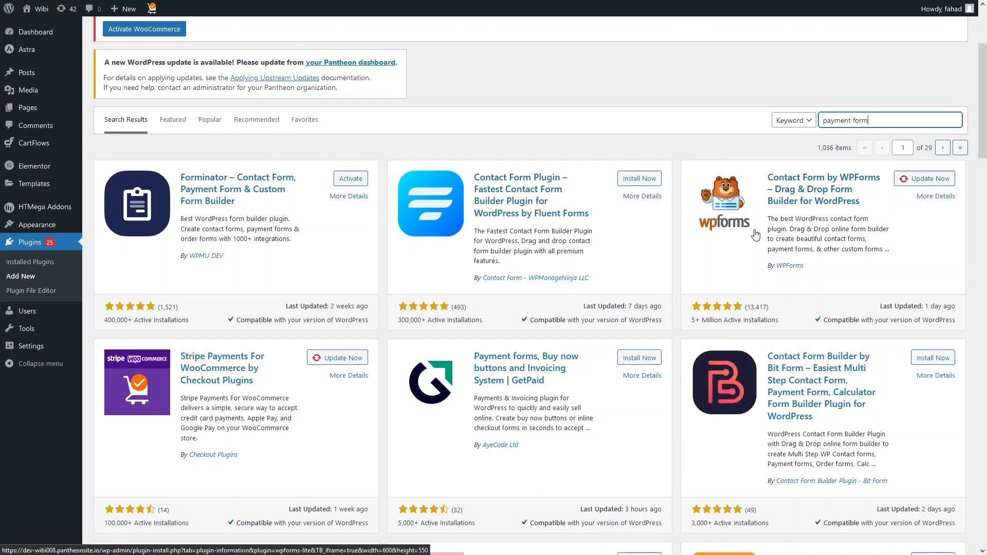
pyautogui.scroll(-5, 350, 255)
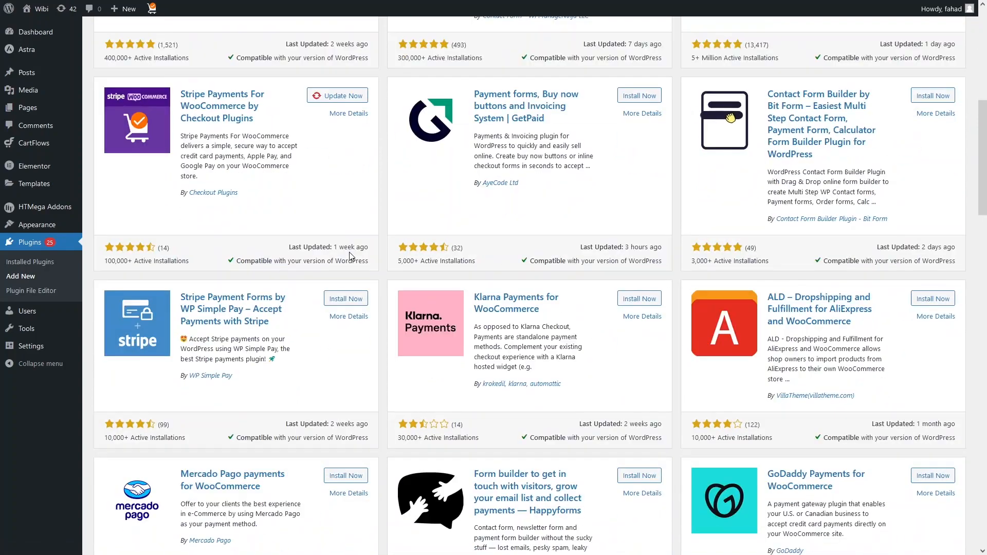
pyautogui.scroll(5, 350, 252)
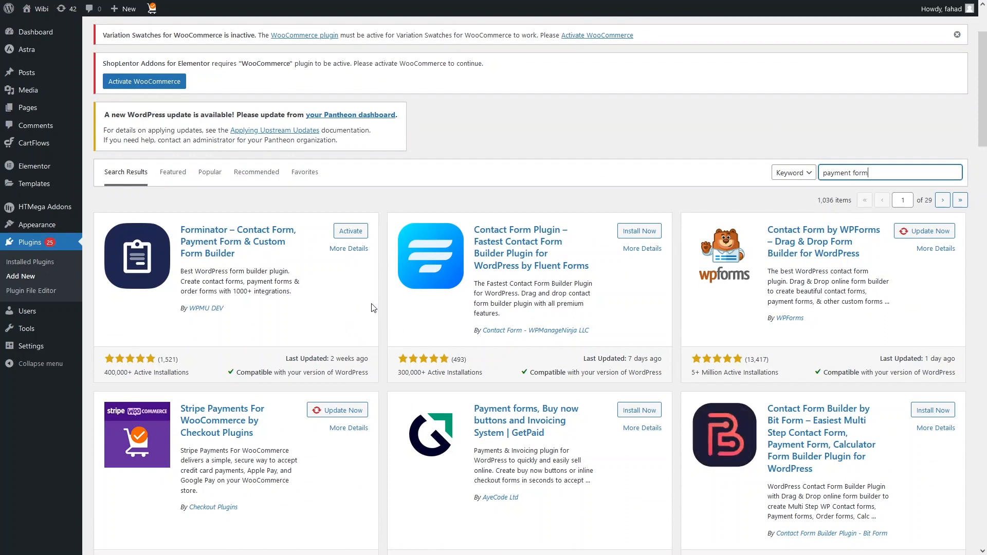
pyautogui.click(344, 233)
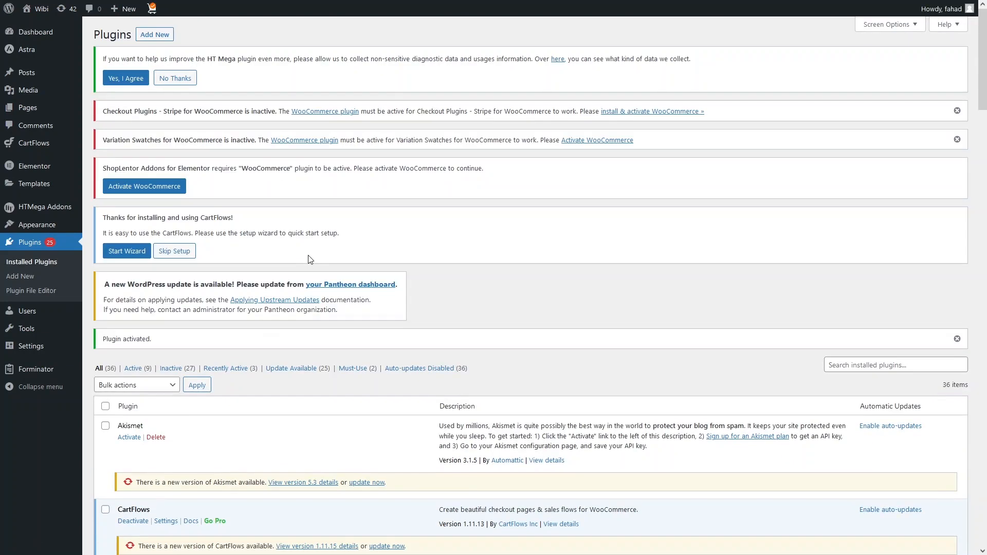
# Create a new Forminator form from the Blank template and name it "Payment form".
pyautogui.click(27, 371)
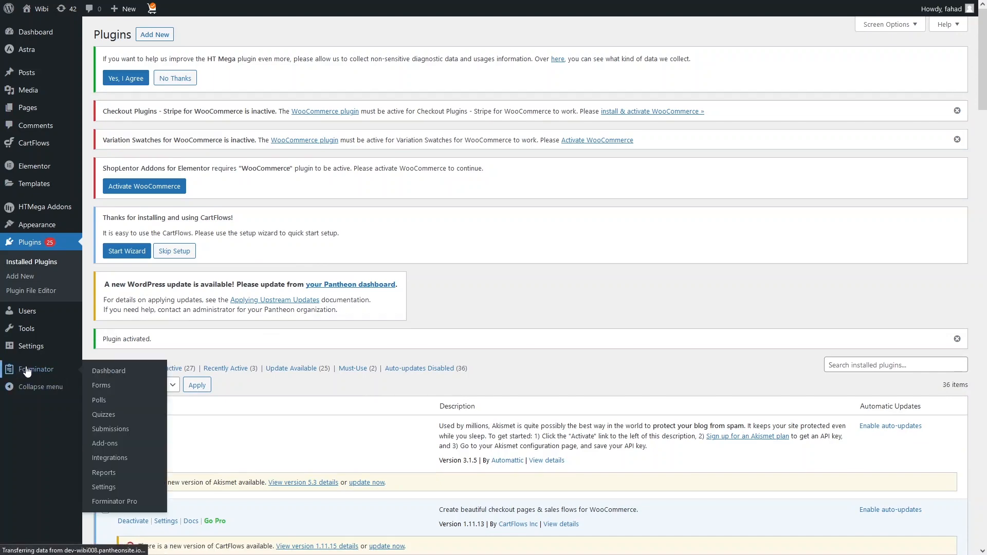
pyautogui.scroll(-6, 405, 192)
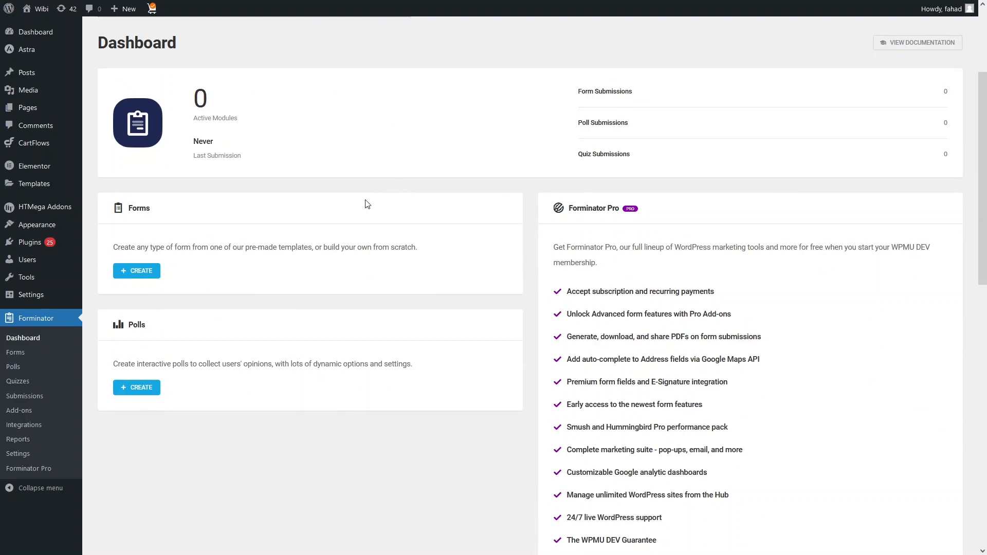
pyautogui.click(149, 271)
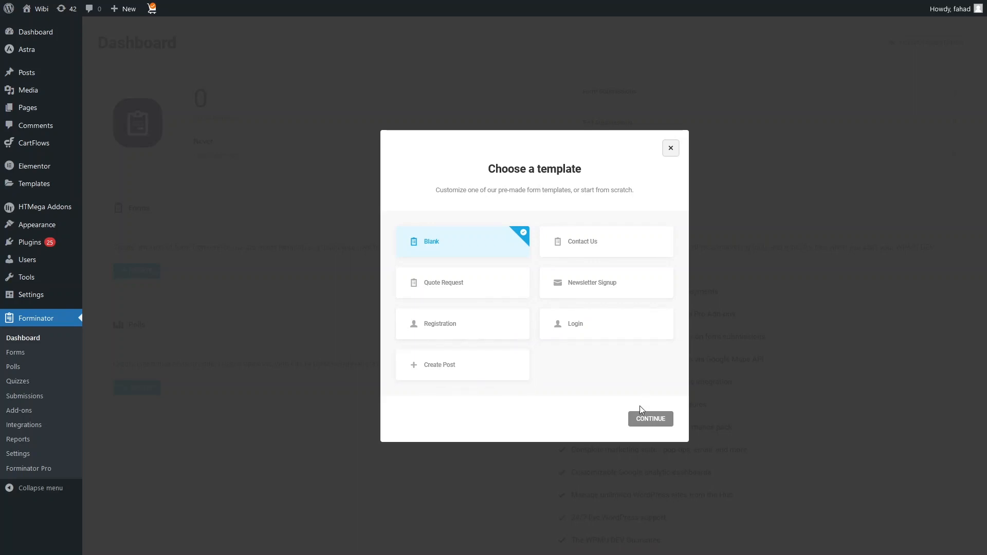
pyautogui.click(635, 420)
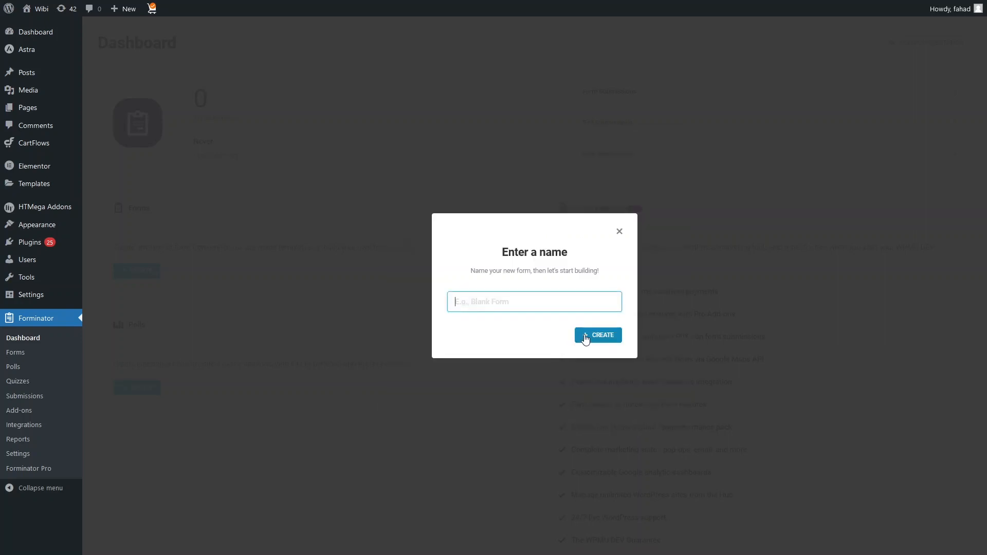
pyautogui.write('Payment form')
pyautogui.click(585, 337)
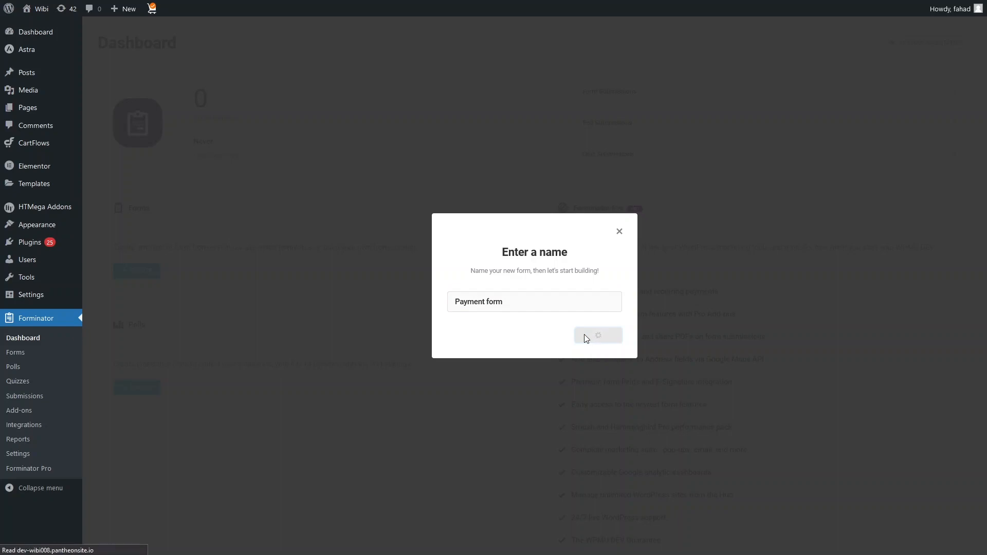
# Insert Name, Email, Phone, Address, Stripe, PayPal and Currency fields into the payment form.
pyautogui.scroll(-3, 480, 210)
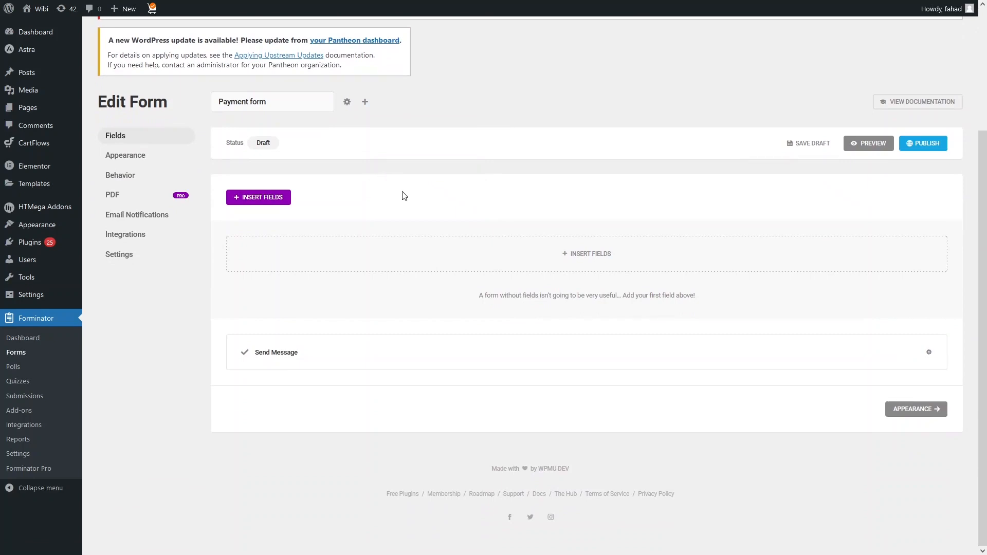
pyautogui.click(262, 198)
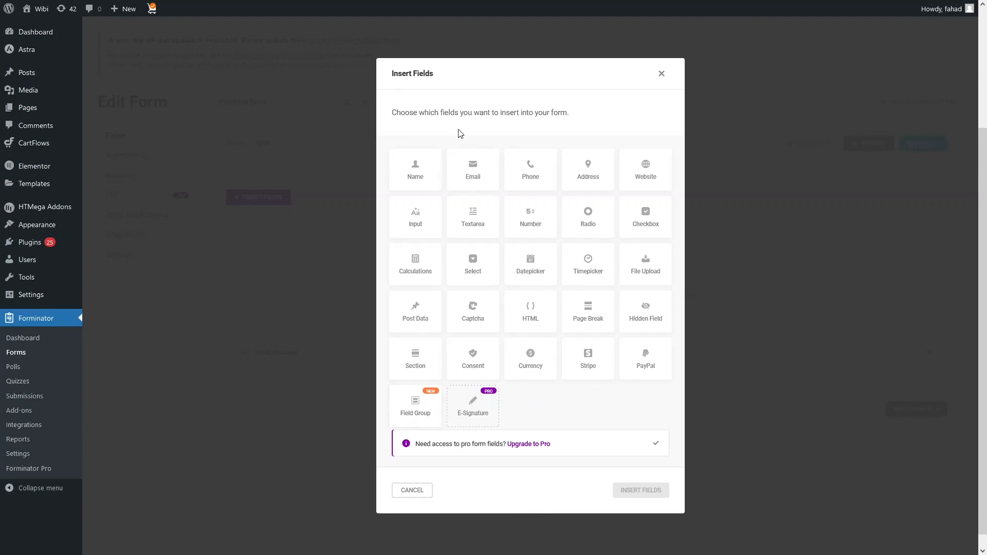
pyautogui.click(411, 172)
pyautogui.click(471, 176)
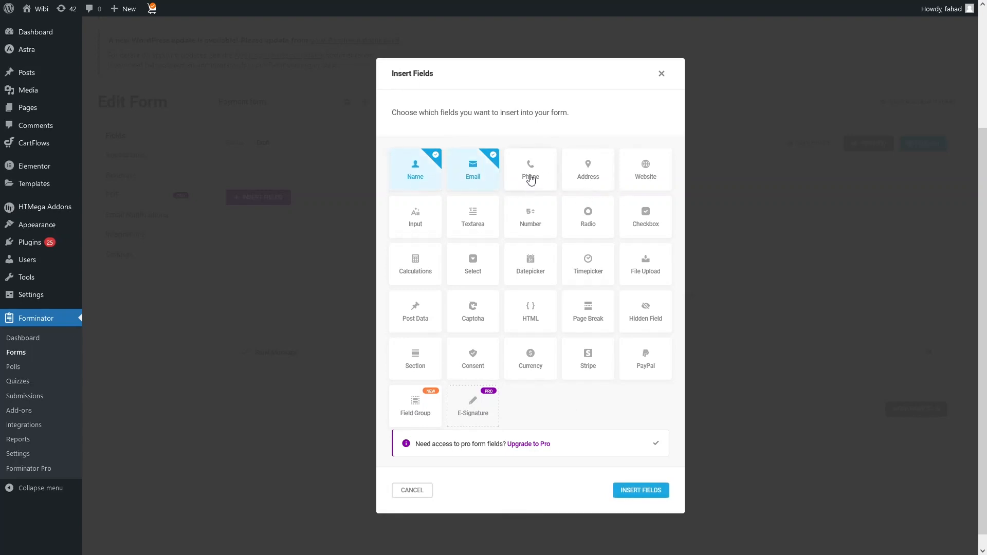
pyautogui.click(531, 180)
pyautogui.click(586, 176)
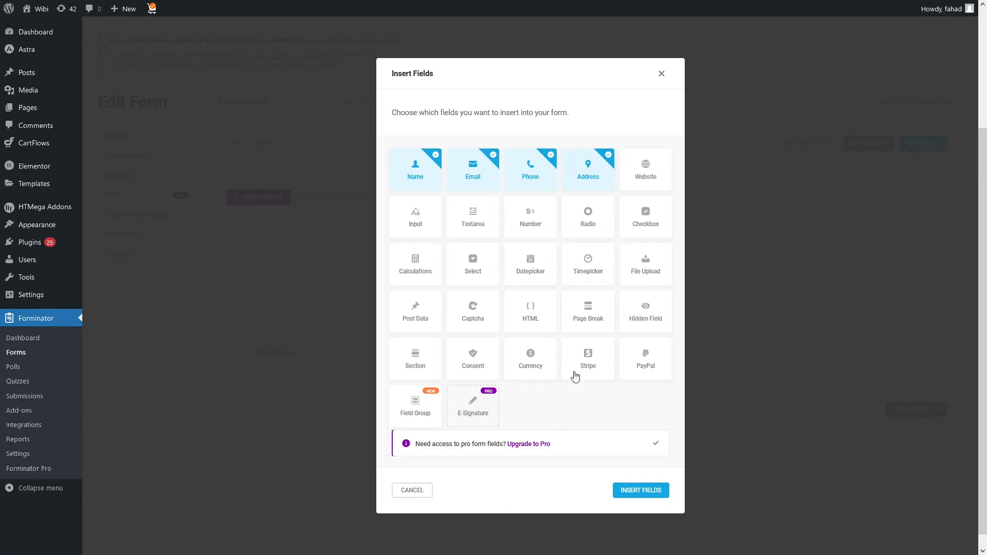
pyautogui.click(583, 371)
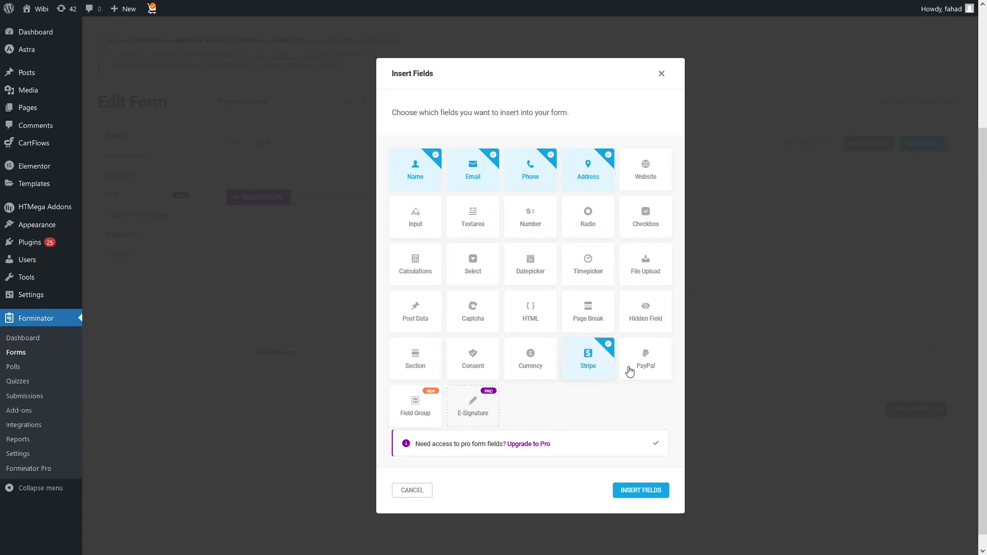
pyautogui.click(647, 366)
pyautogui.click(519, 366)
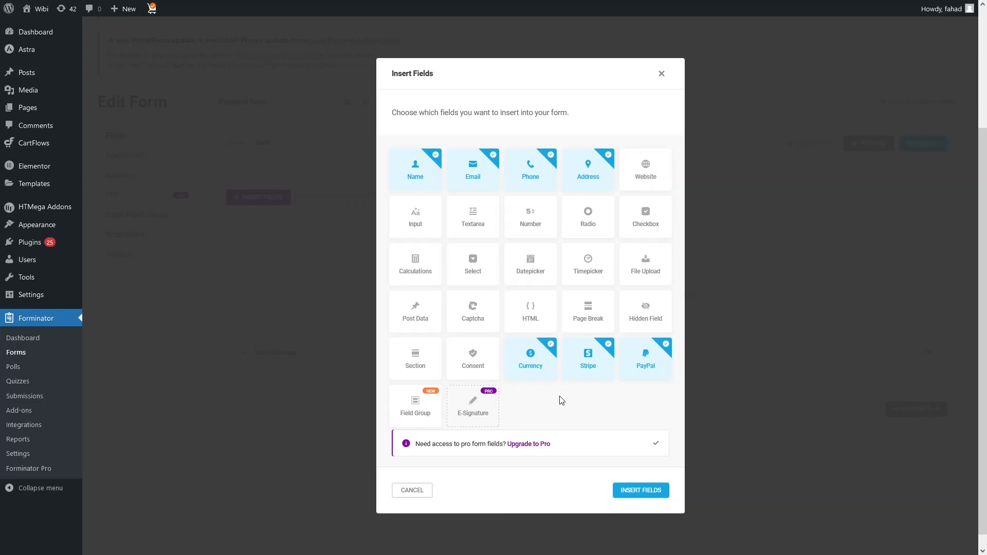
pyautogui.click(635, 494)
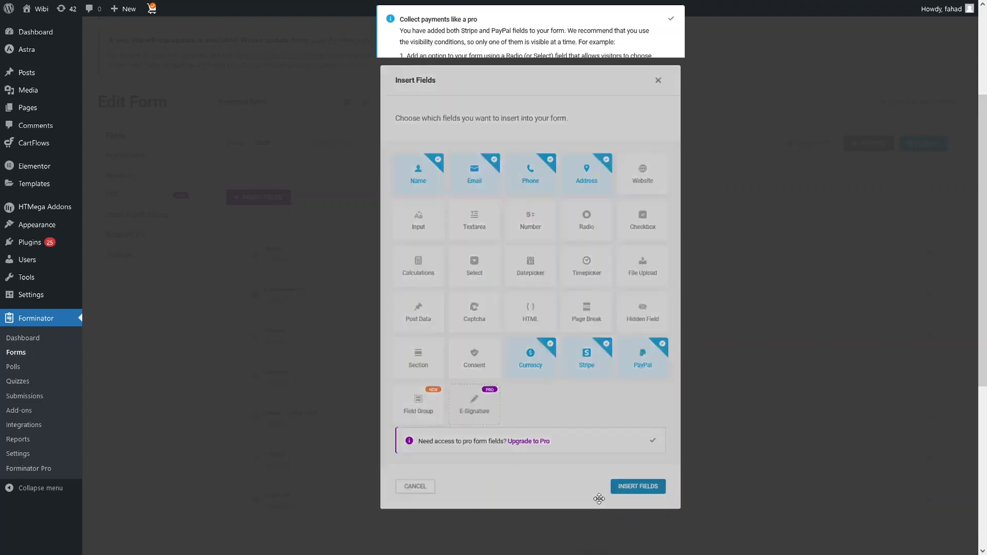
# Open the Name field for editing and compare its Single and Multiple label options, leaving it on Single.
pyautogui.scroll(-2, 323, 298)
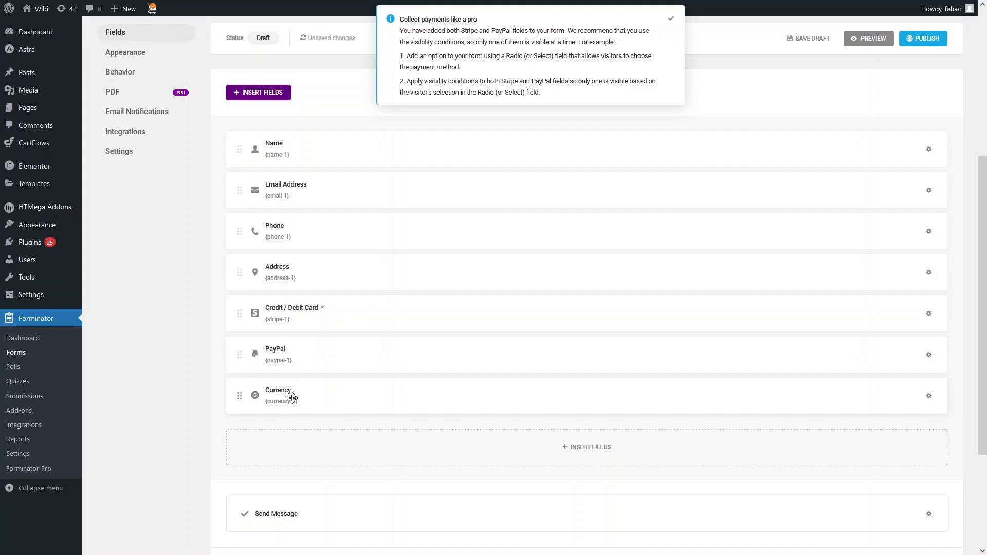
pyautogui.click(929, 150)
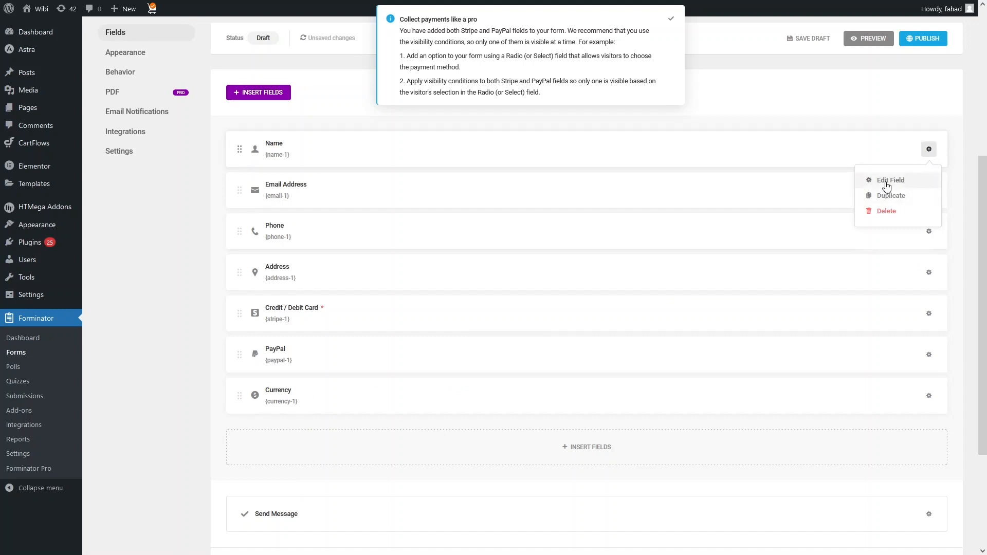
pyautogui.click(887, 186)
pyautogui.click(670, 18)
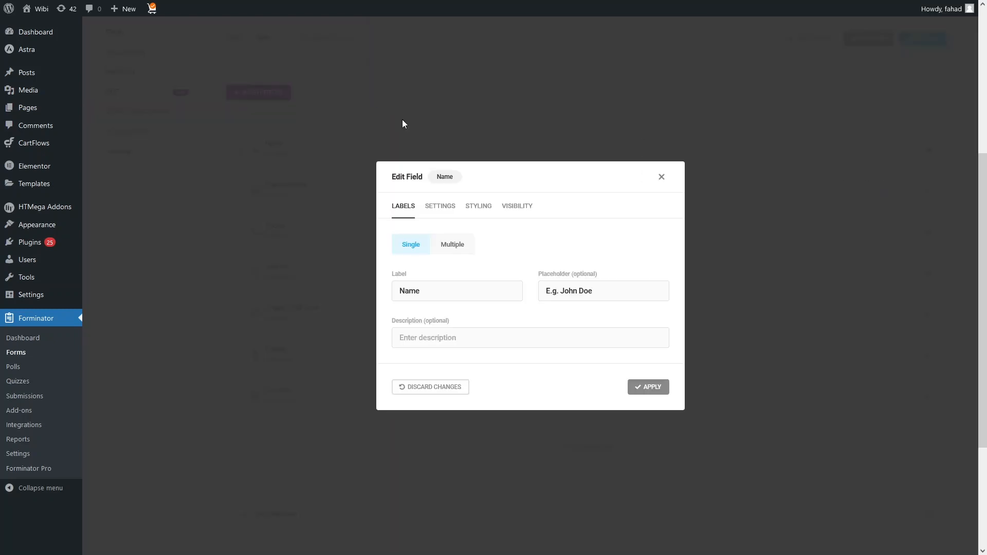
pyautogui.click(420, 288)
pyautogui.click(549, 278)
pyautogui.click(462, 245)
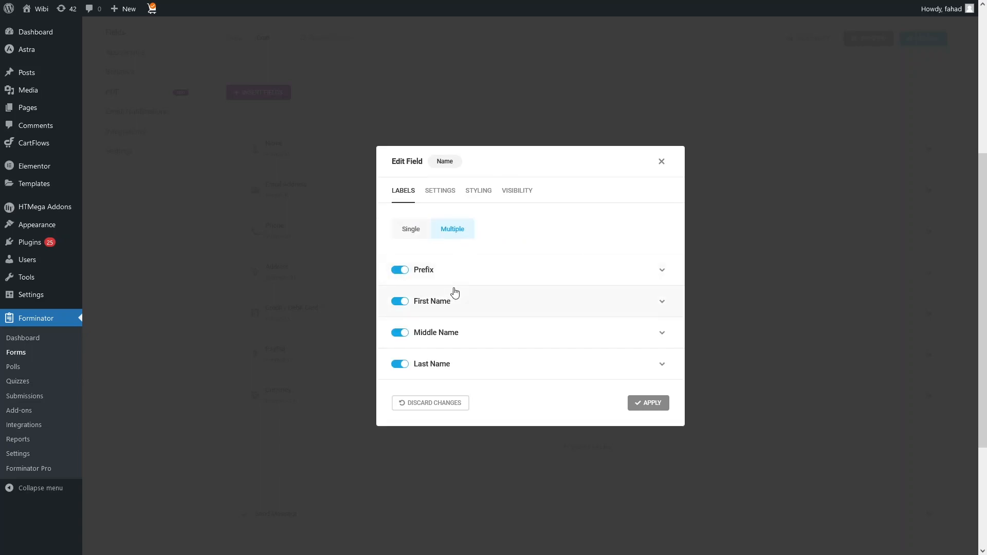
pyautogui.click(411, 235)
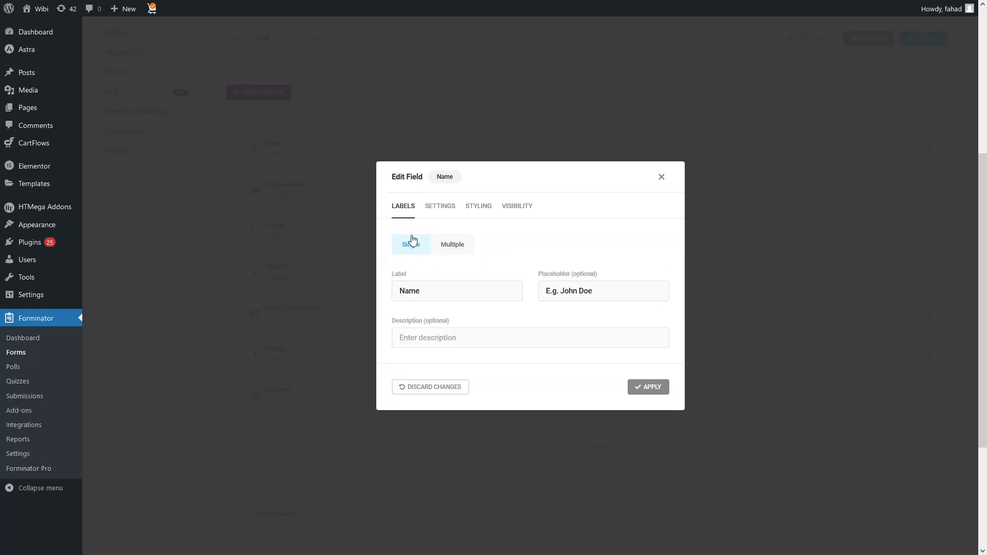
# Examine the Name field's requirement, styling and visibility options, keep it optional, and close its editor.
pyautogui.click(439, 212)
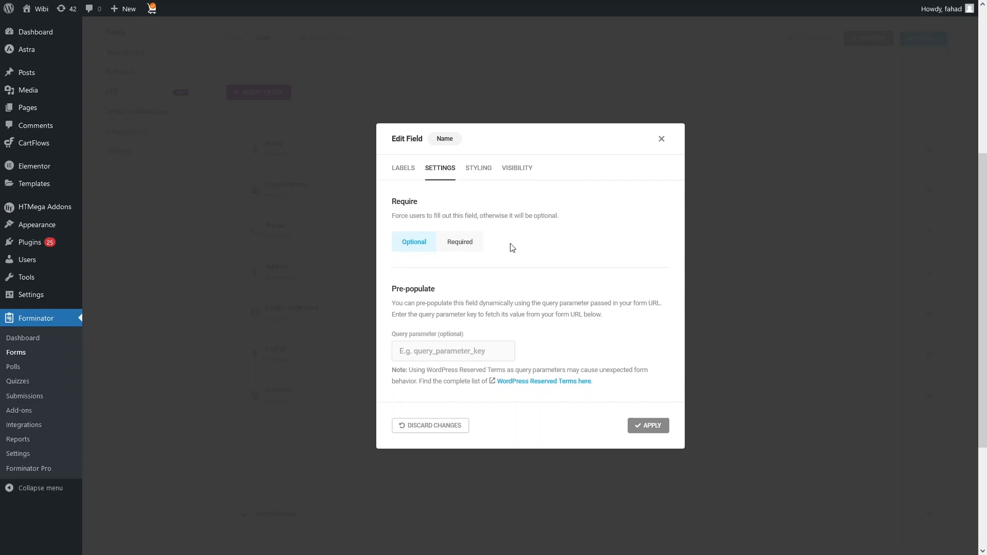
pyautogui.click(452, 243)
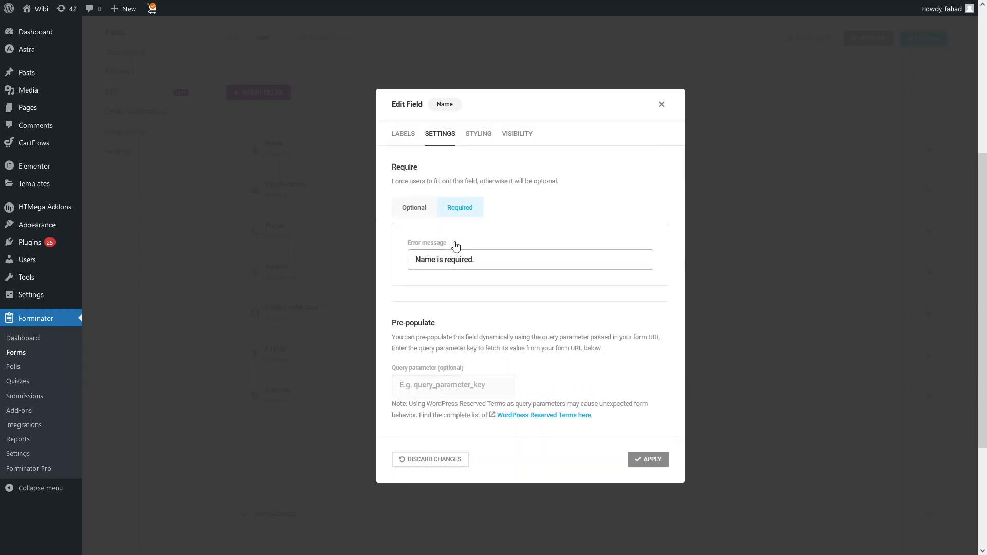
pyautogui.click(417, 210)
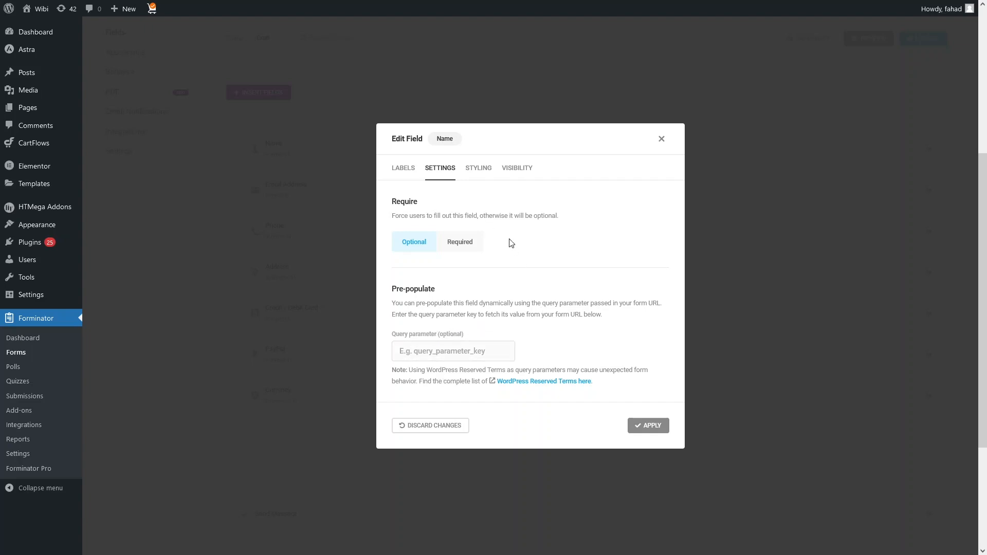
pyautogui.click(483, 172)
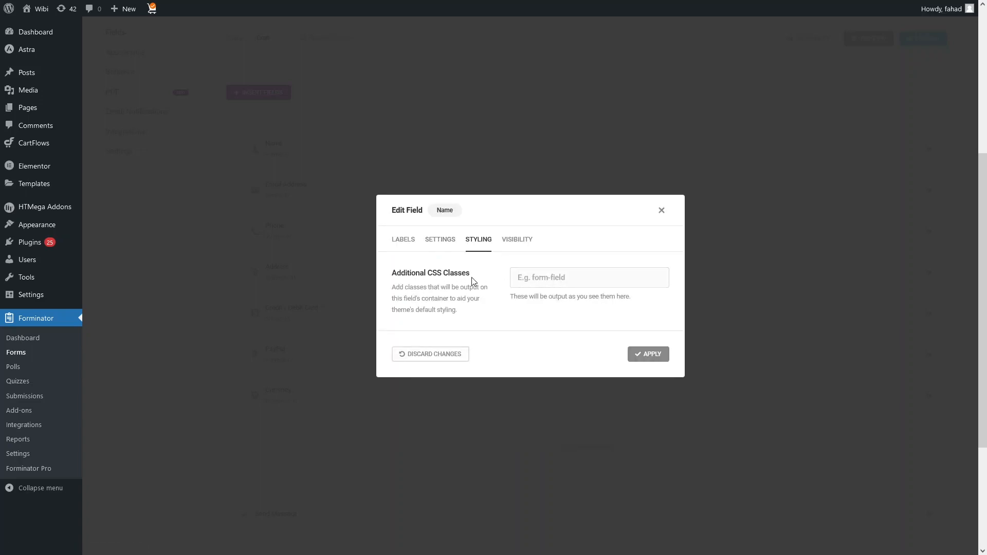
pyautogui.click(511, 246)
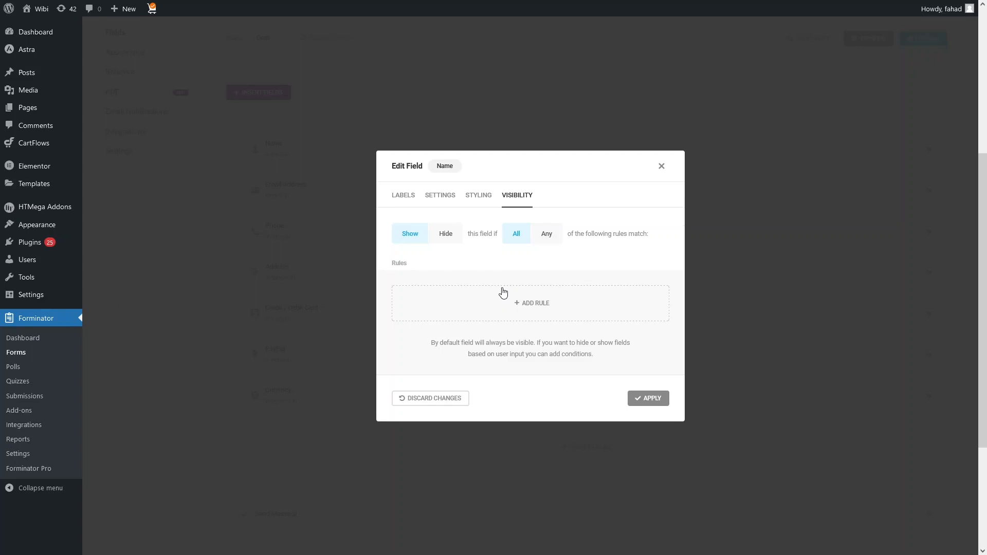
pyautogui.click(662, 165)
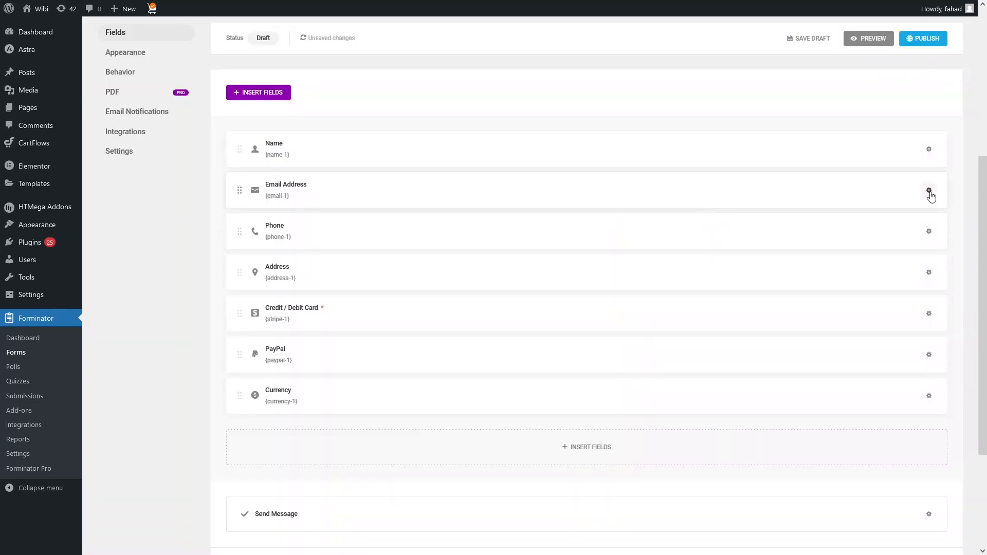
# Open the Email Address field for editing, review its validation, styling and visibility options with validation left on None, and close its editor.
pyautogui.click(929, 191)
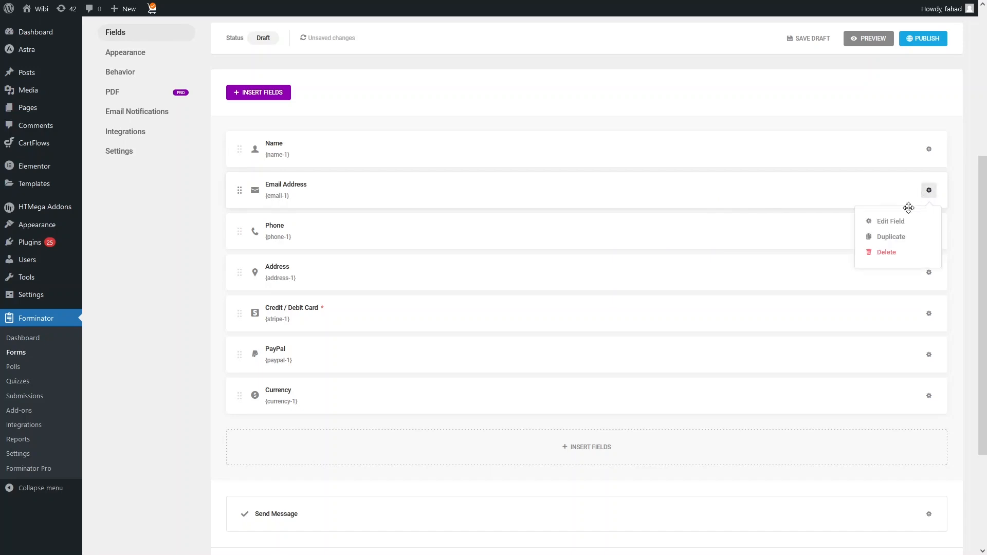
pyautogui.click(903, 225)
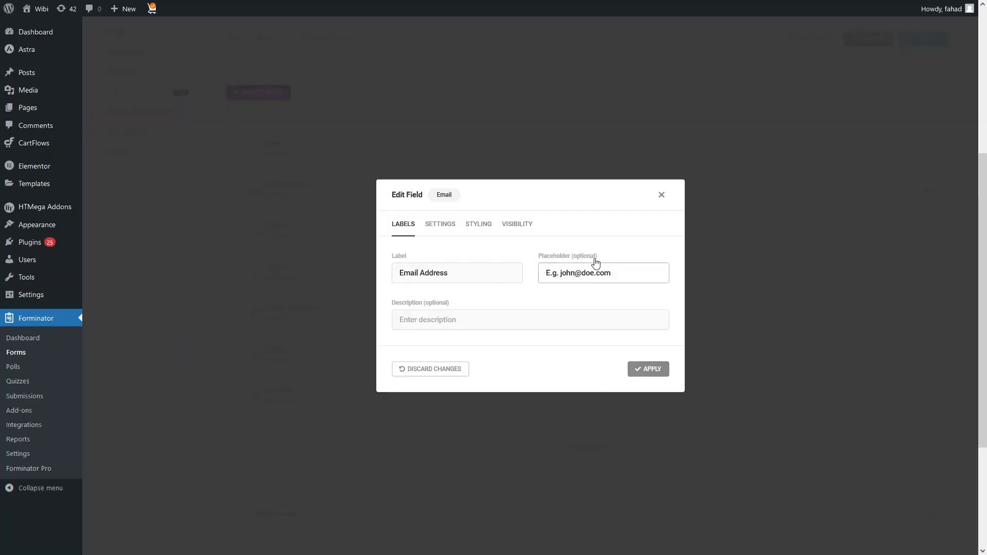
pyautogui.click(435, 228)
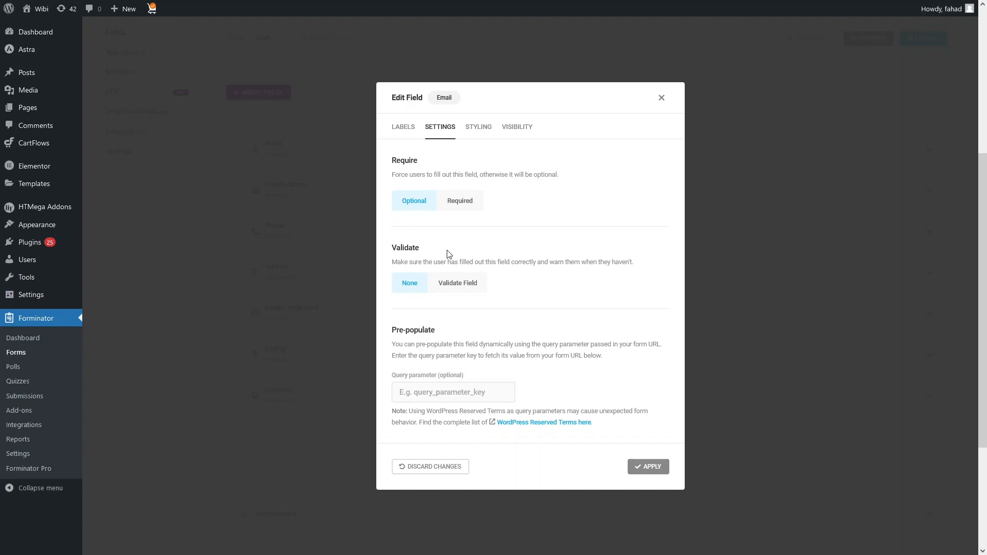
pyautogui.click(465, 288)
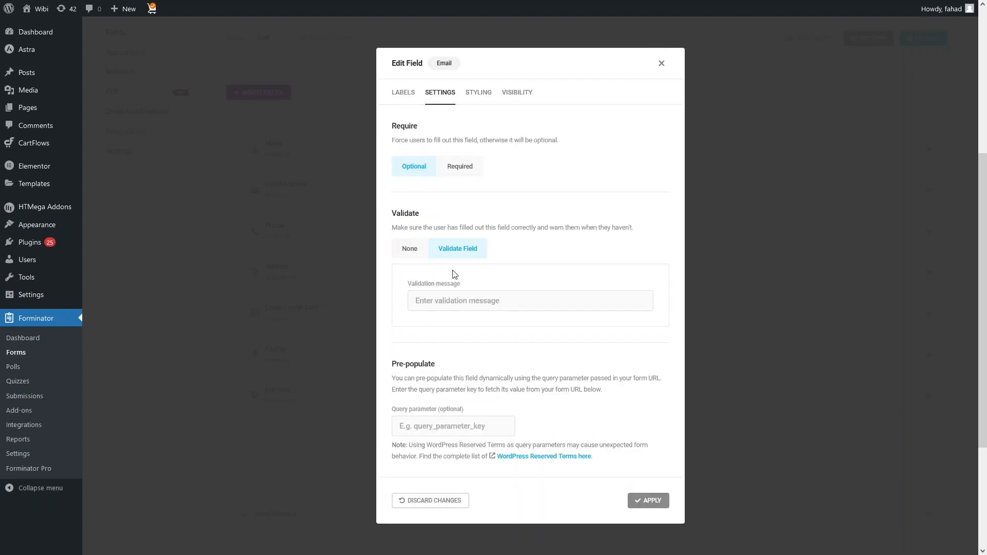
pyautogui.click(407, 250)
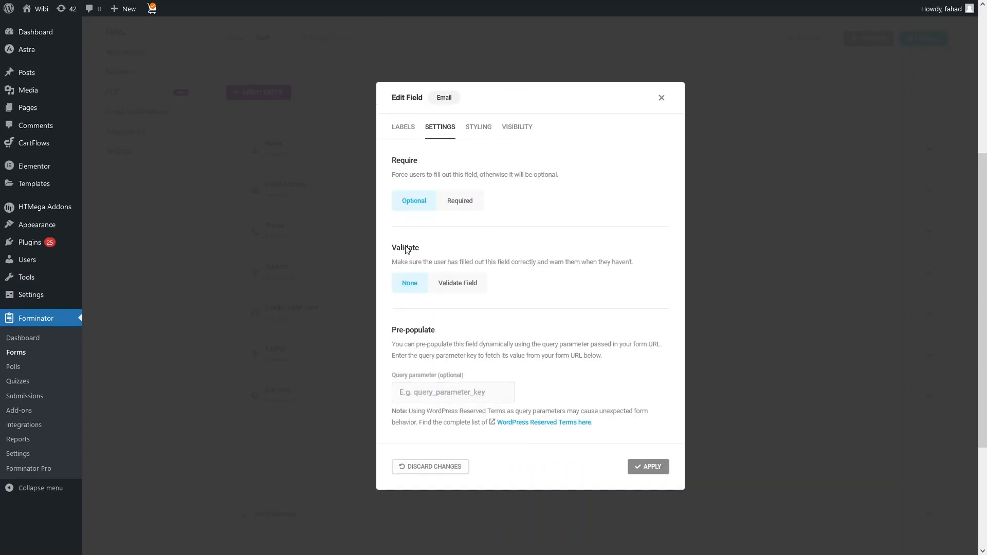
pyautogui.click(478, 136)
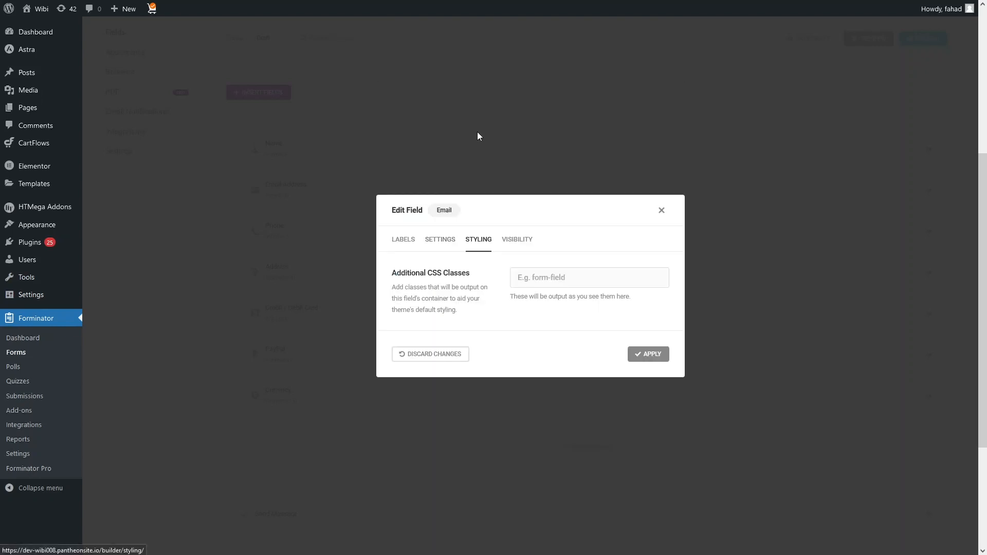
pyautogui.click(518, 244)
pyautogui.click(659, 165)
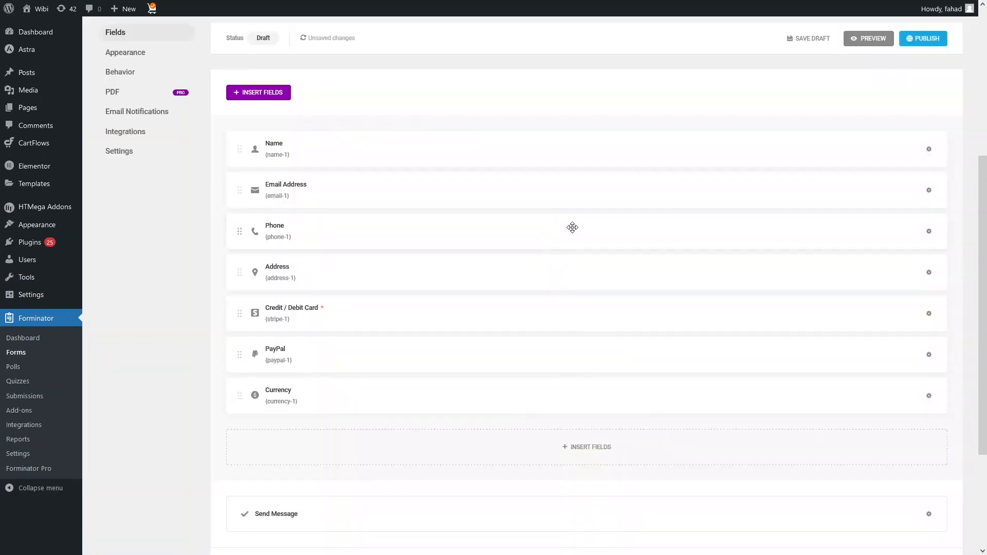
# Open the Credit / Debit Card field for editing and review its label, language, card icon and postal code options.
pyautogui.click(935, 319)
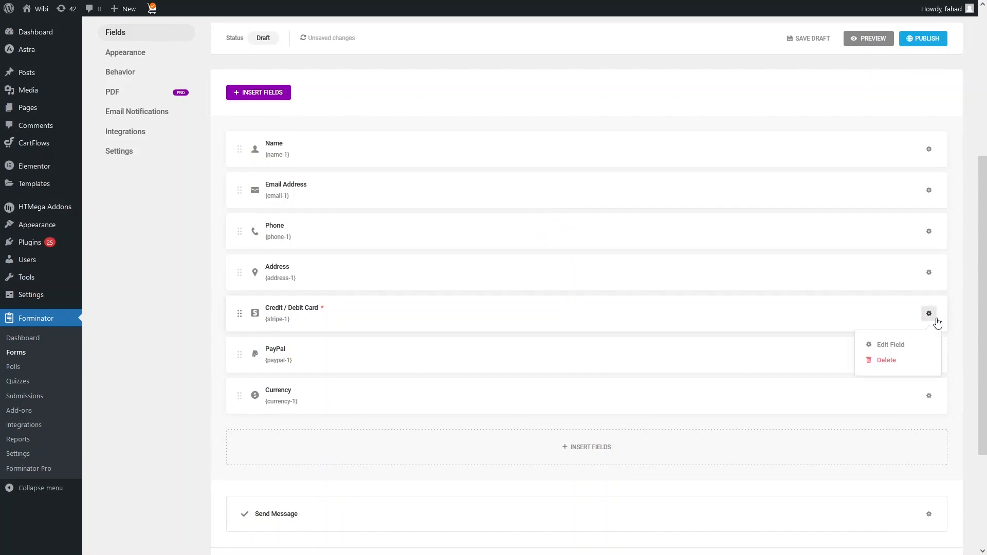
pyautogui.click(894, 345)
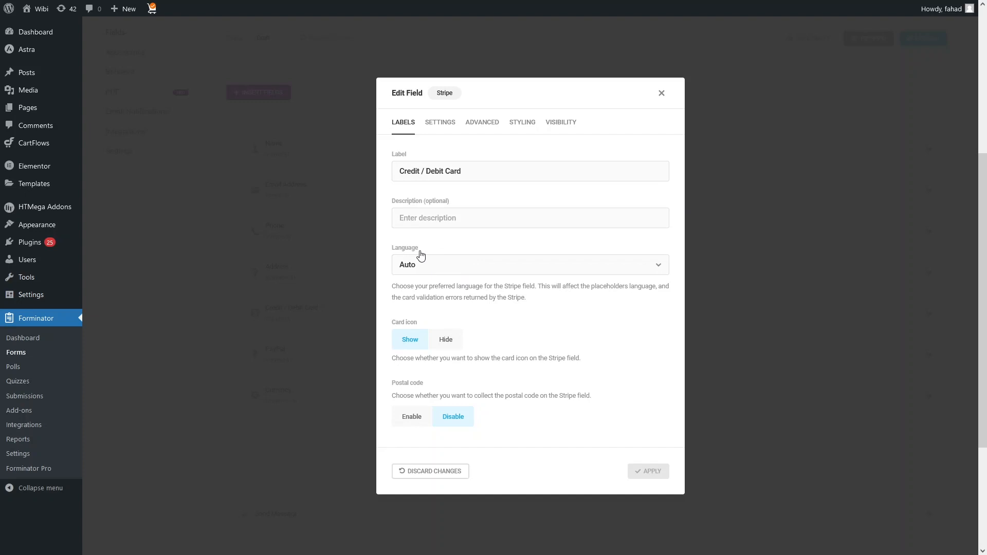
pyautogui.scroll(-2, 427, 288)
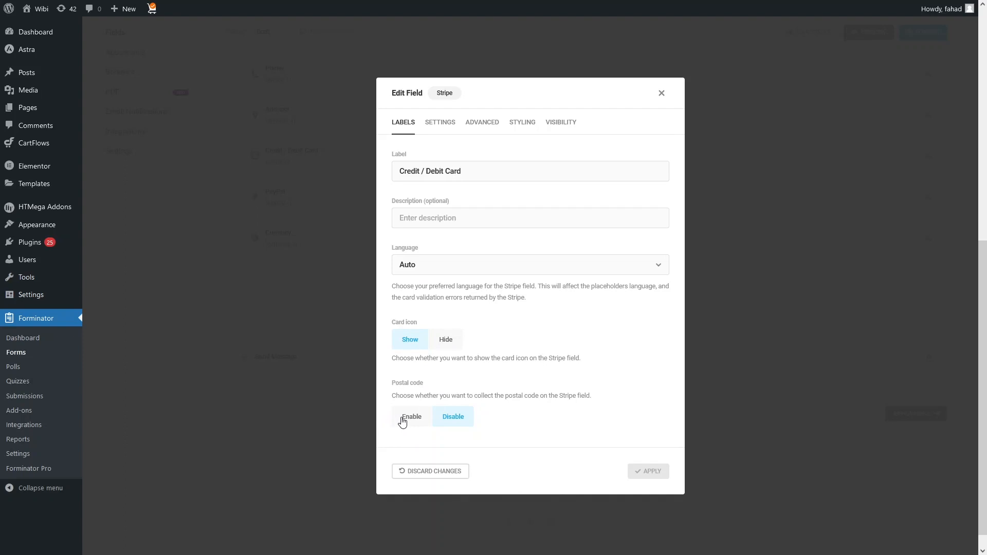
# Examine the Stripe field's payment mode, charge currency and payment plan settings.
pyautogui.click(445, 128)
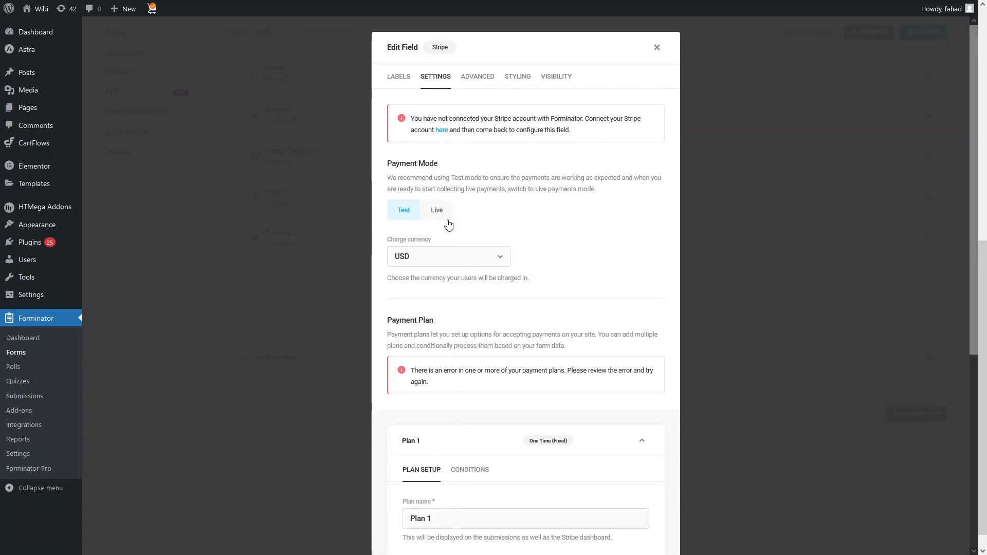
pyautogui.scroll(-2, 428, 265)
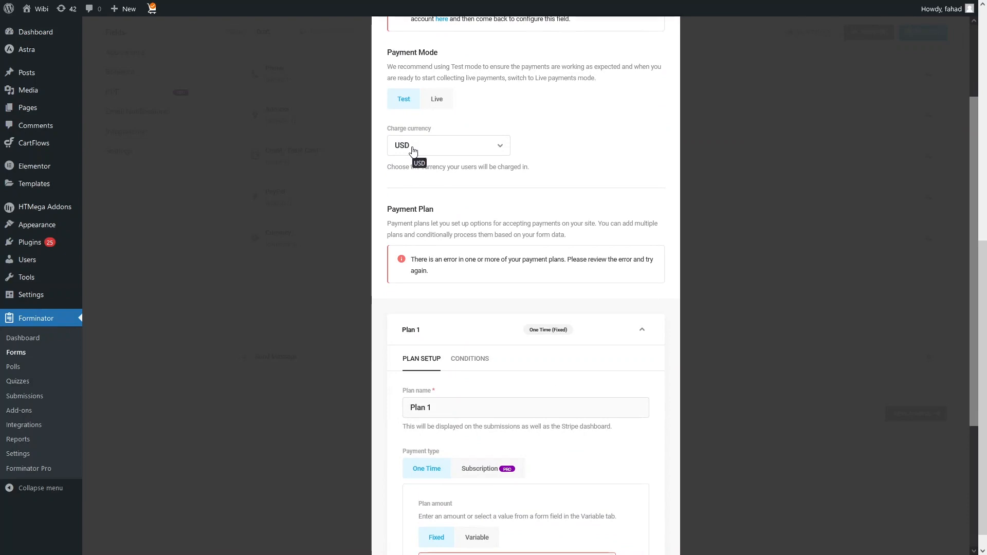
pyautogui.scroll(-2, 413, 149)
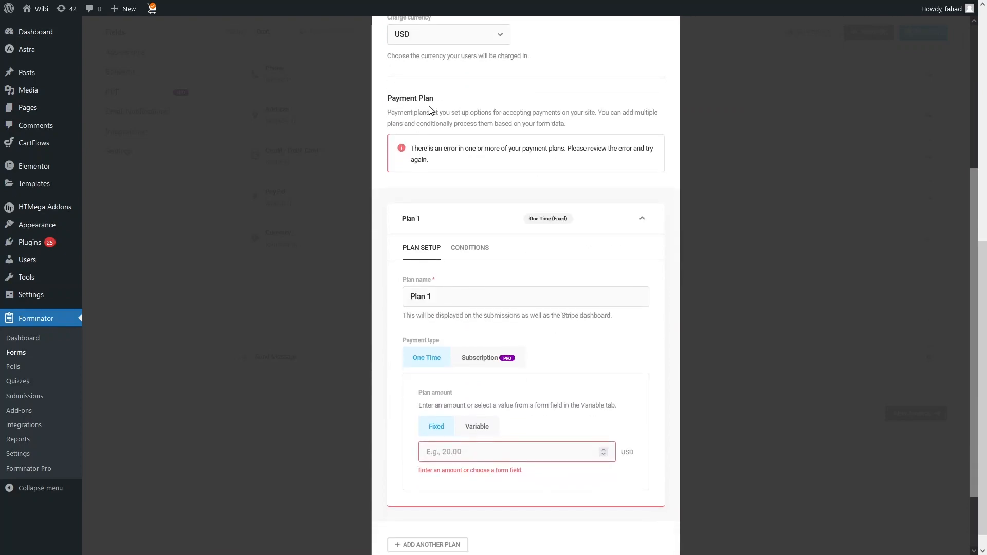
pyautogui.scroll(-2, 431, 112)
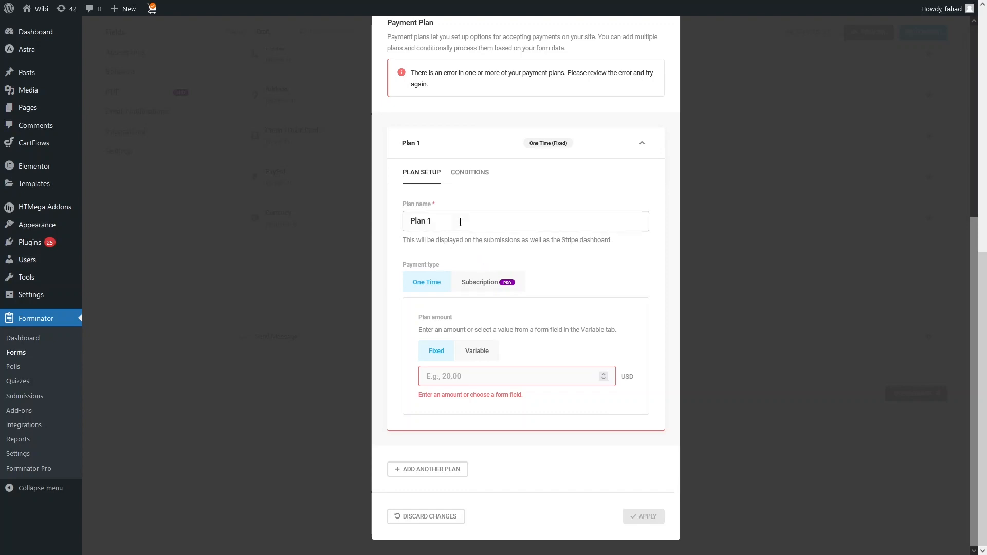
pyautogui.scroll(3, 458, 221)
pyautogui.scroll(-3, 506, 480)
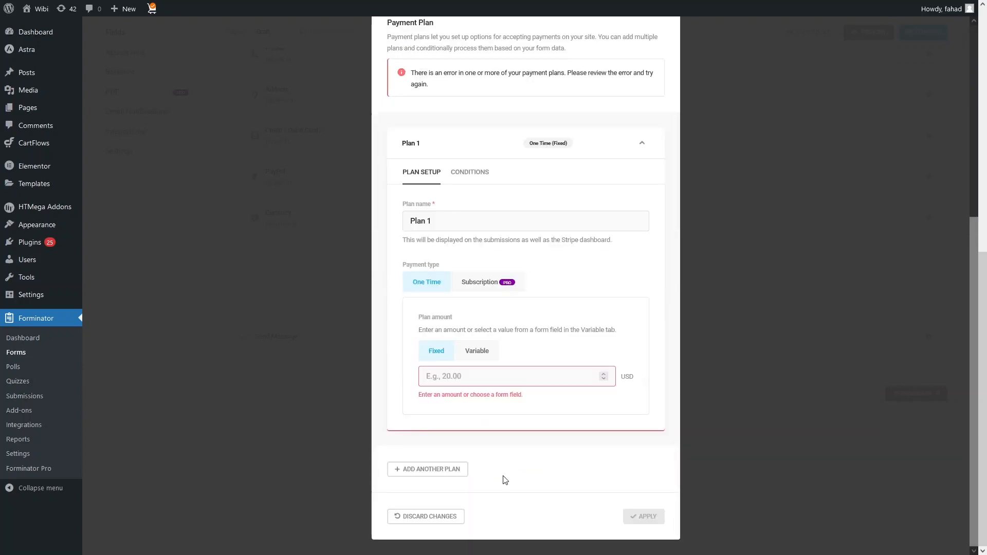
pyautogui.scroll(5, 504, 257)
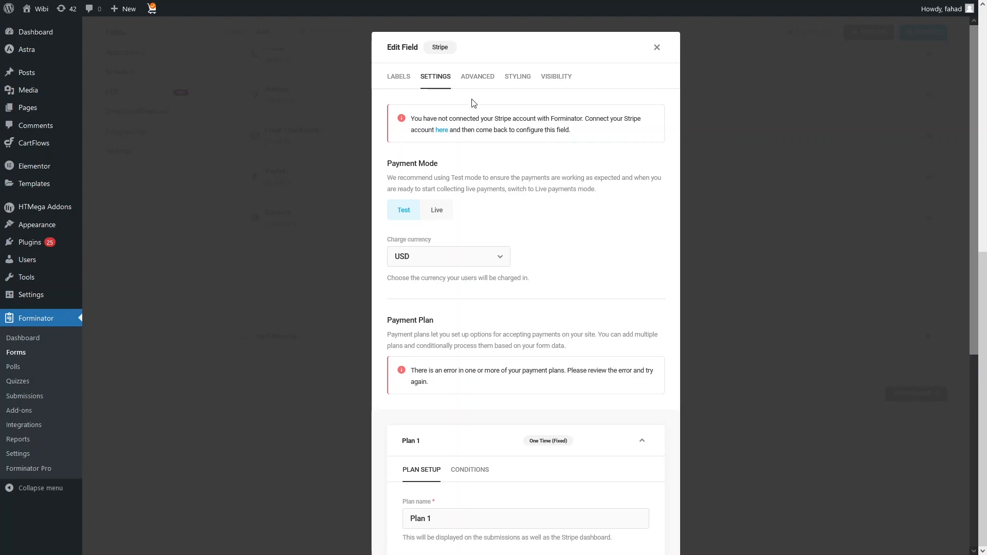
# Examine the Stripe field's advanced payment options, CSS classes and visibility rules, and close its editor.
pyautogui.click(473, 83)
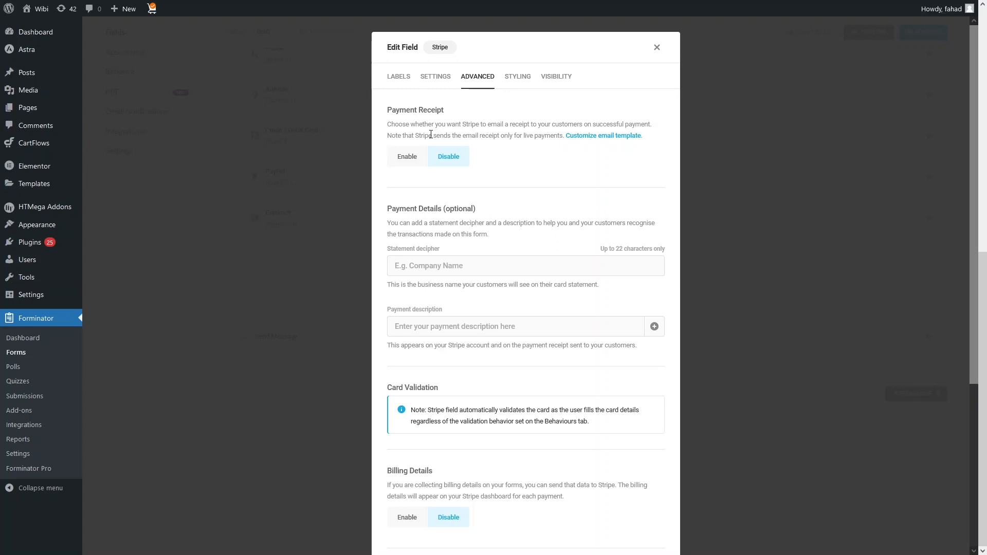
pyautogui.scroll(-2, 418, 154)
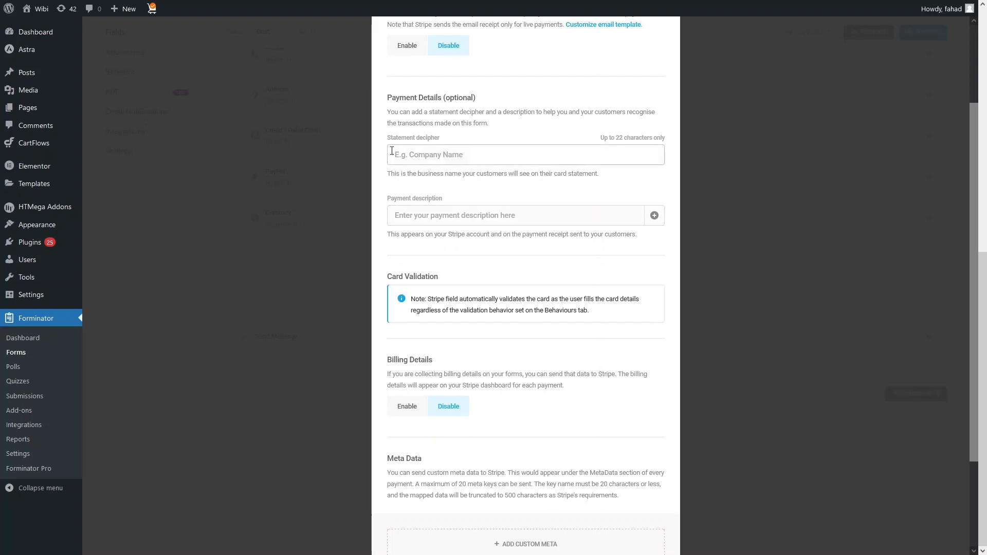
pyautogui.scroll(-1, 395, 151)
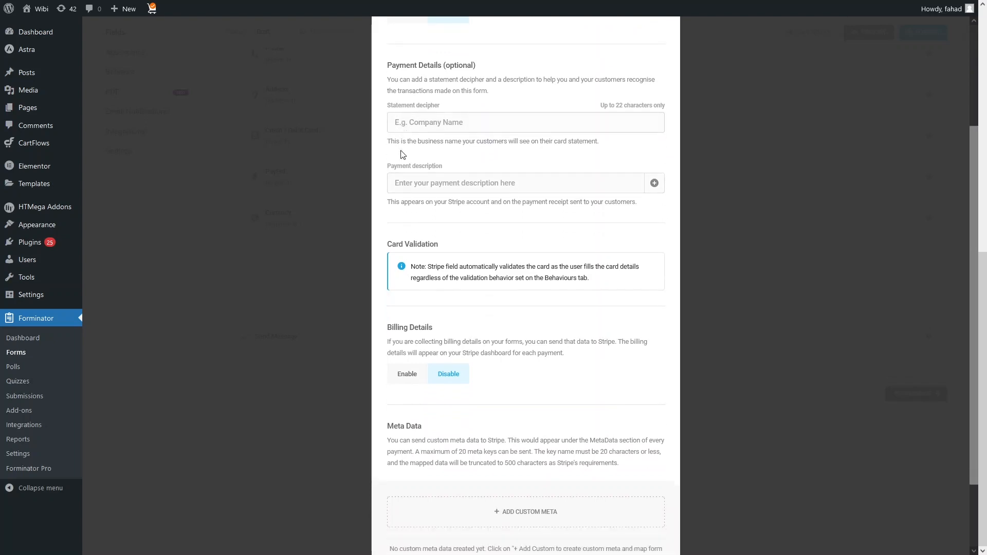
pyautogui.scroll(-1, 408, 185)
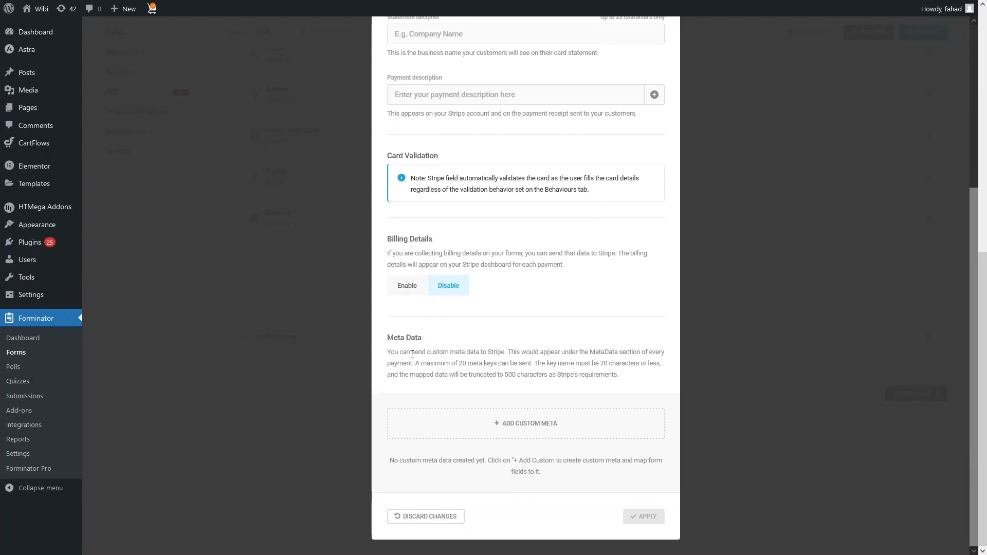
pyautogui.scroll(4, 412, 354)
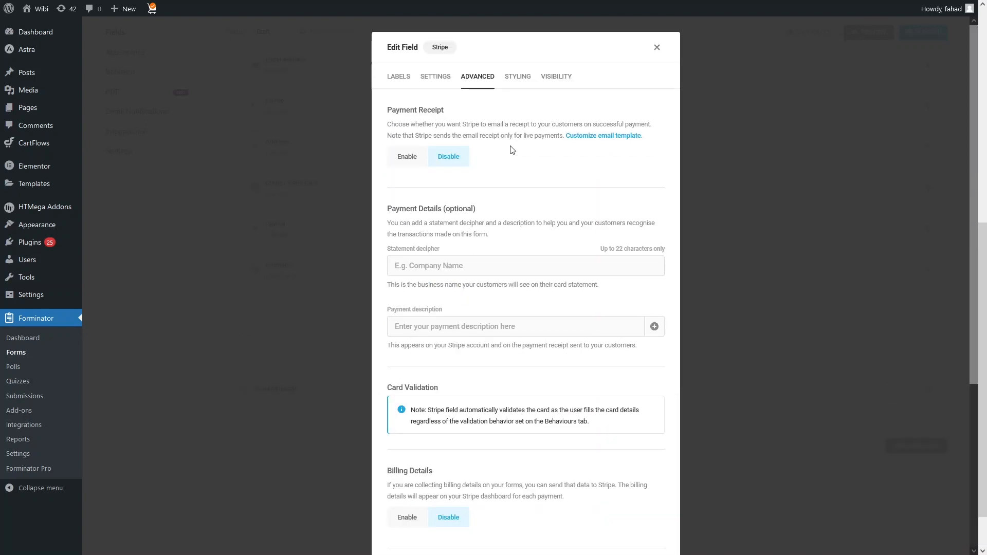
pyautogui.click(524, 91)
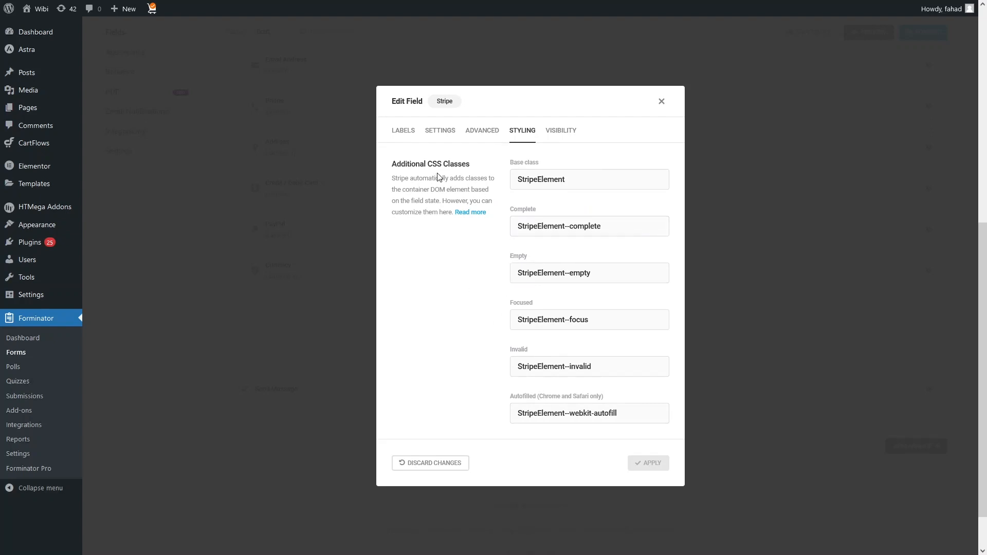
pyautogui.click(550, 133)
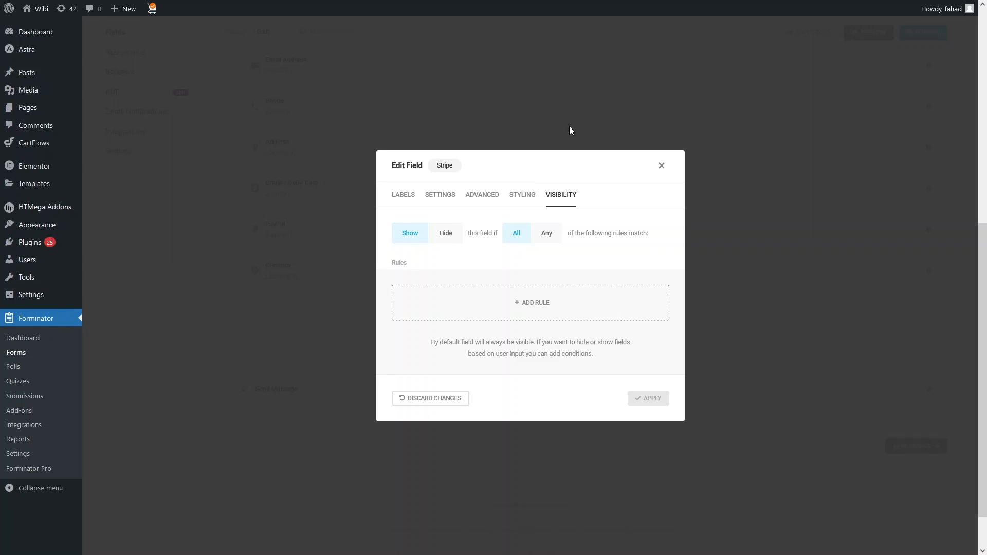
pyautogui.click(661, 166)
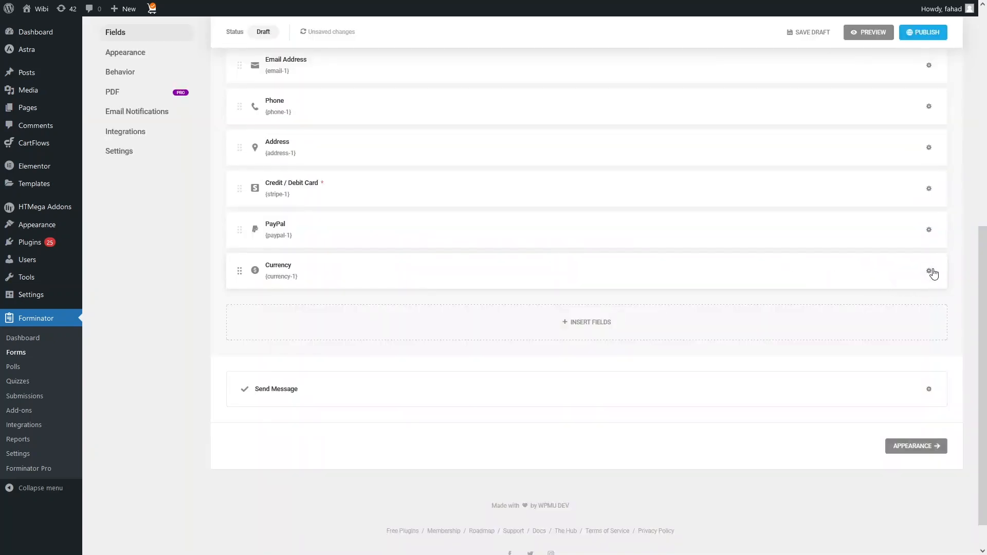
# Open the Currency field for editing, review its currency, limit, formatting and calculation options, and close its editor.
pyautogui.click(930, 271)
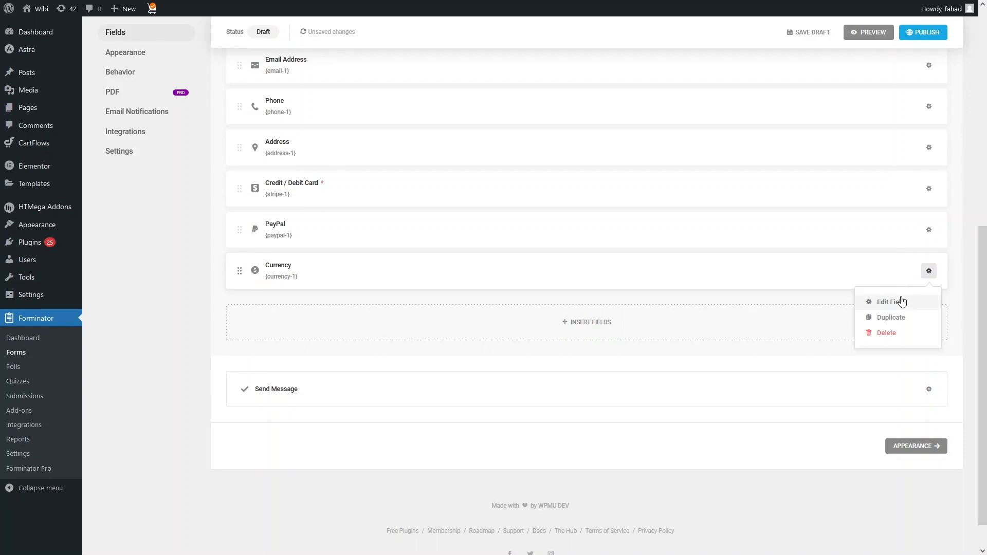
pyautogui.click(901, 302)
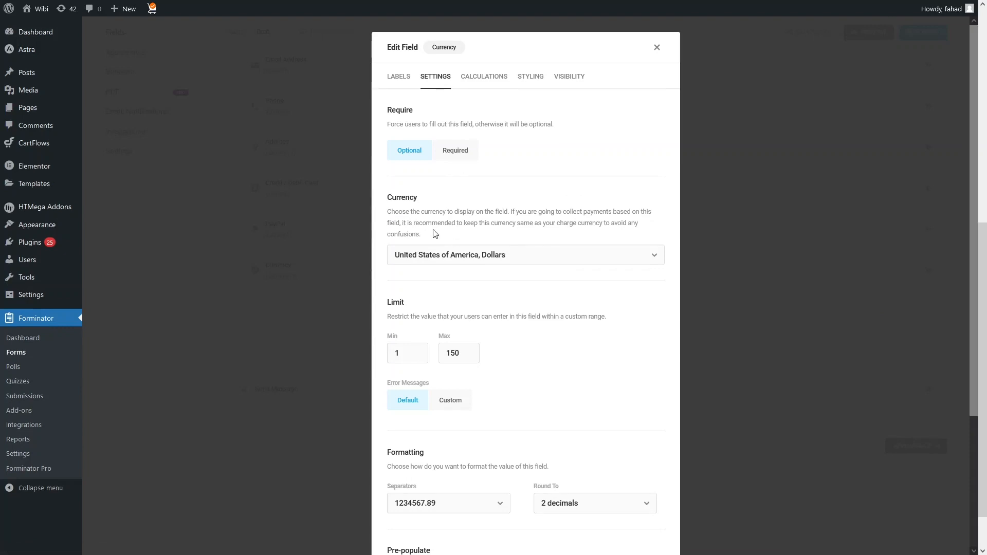
pyautogui.scroll(-1, 418, 171)
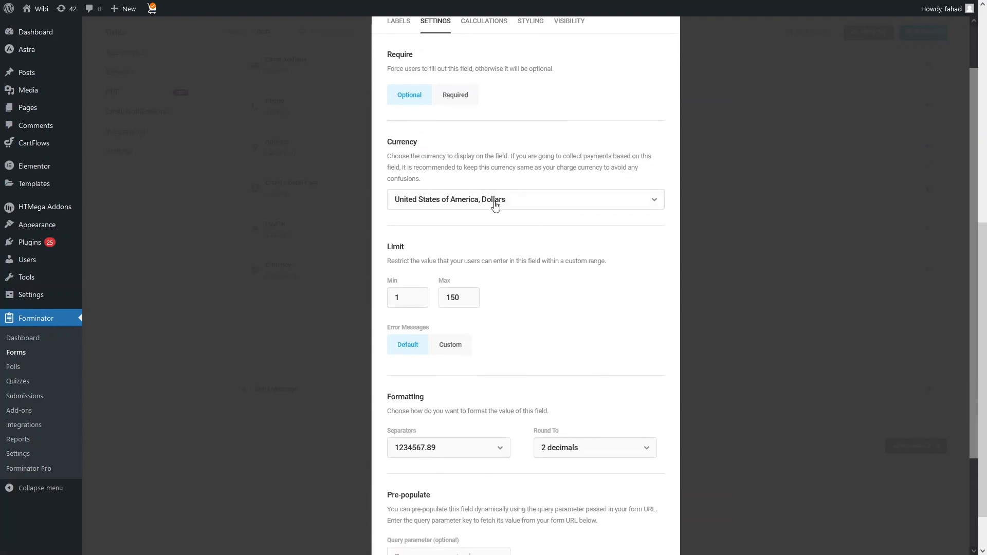
pyautogui.scroll(-2, 477, 214)
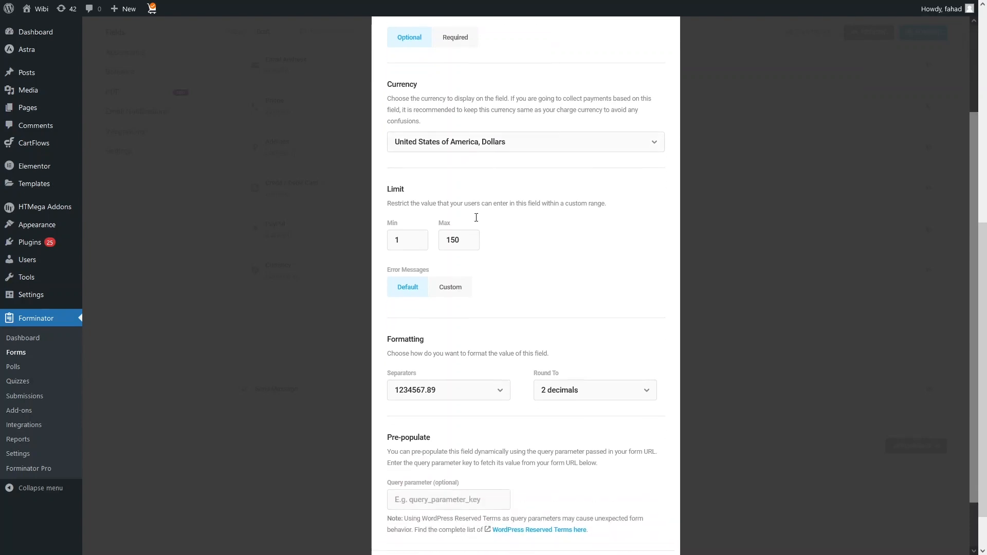
pyautogui.click(393, 194)
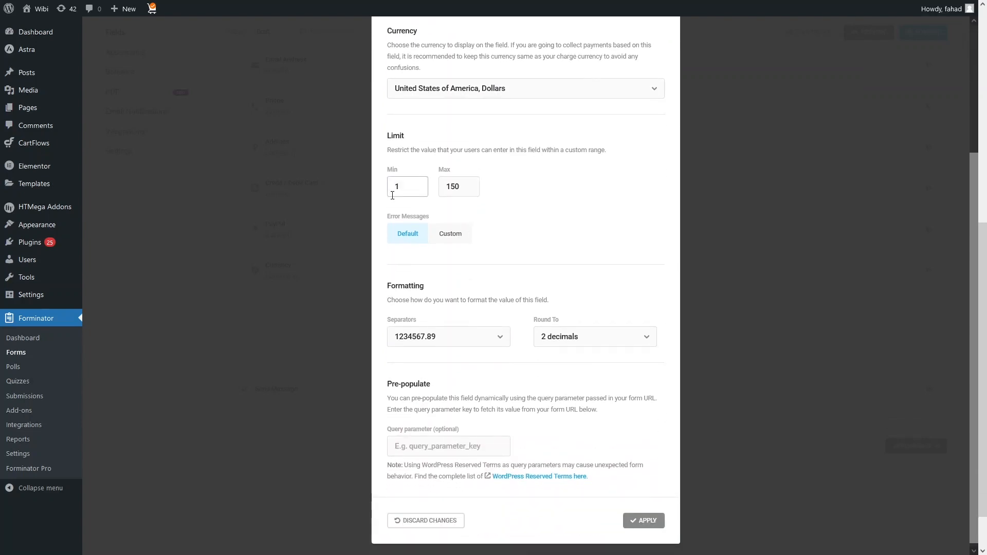
pyautogui.scroll(-1, 383, 232)
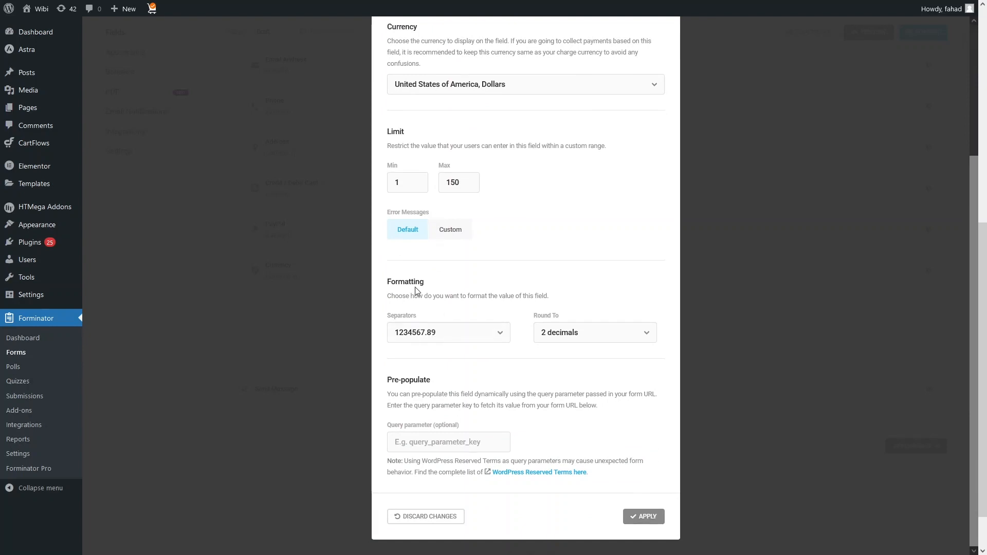
pyautogui.scroll(3, 418, 298)
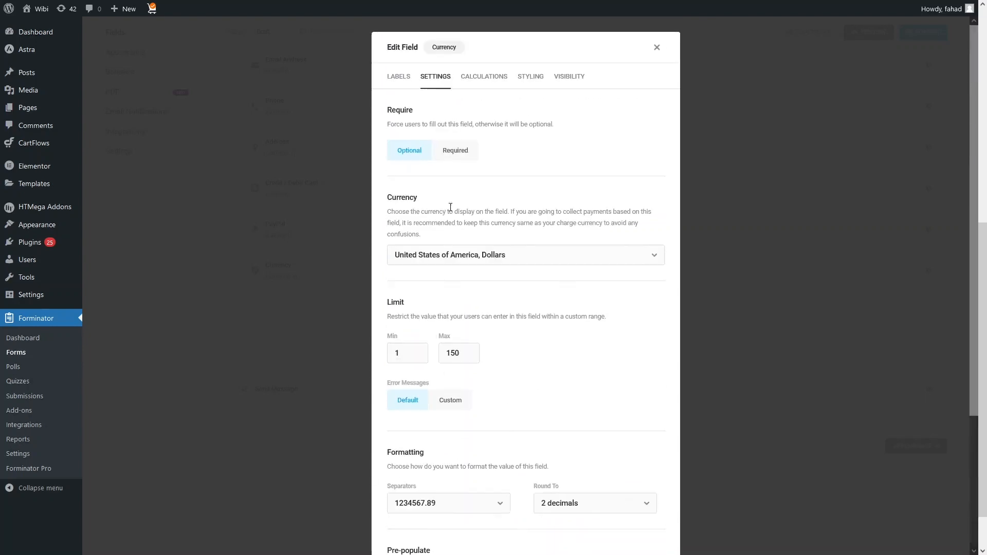
pyautogui.click(476, 78)
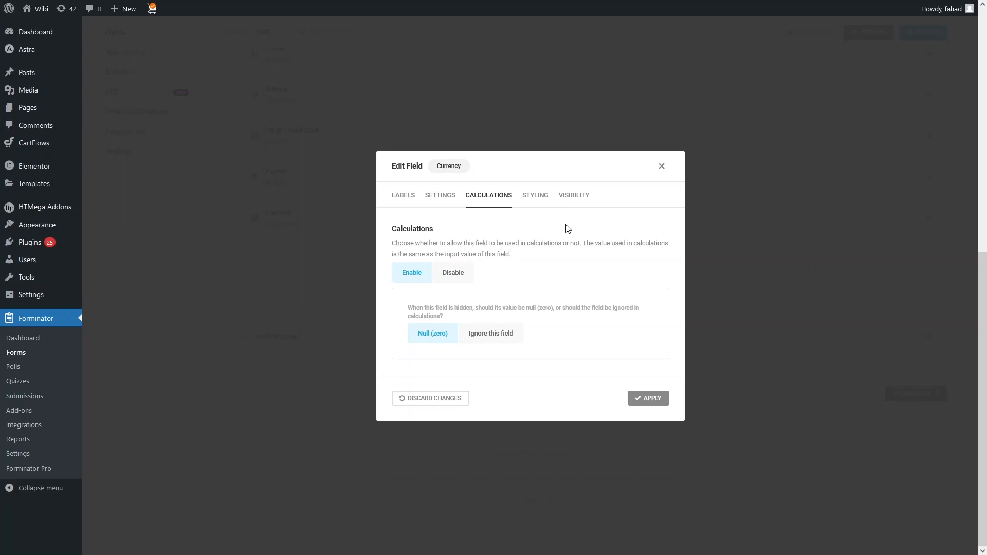
pyautogui.click(661, 165)
# Open the payment form's Appearance settings and review the design style and layout options.
pyautogui.scroll(3, 574, 227)
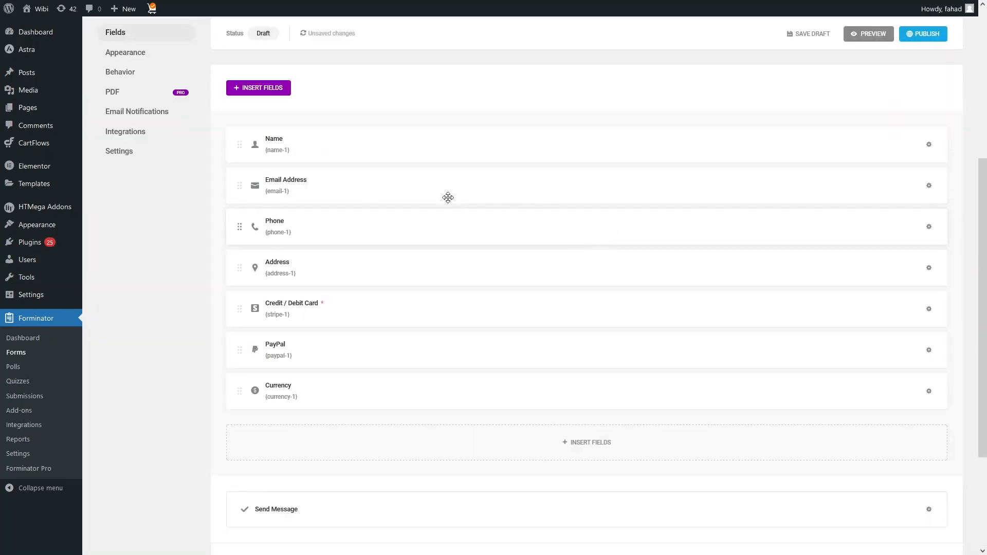
pyautogui.scroll(1, 432, 185)
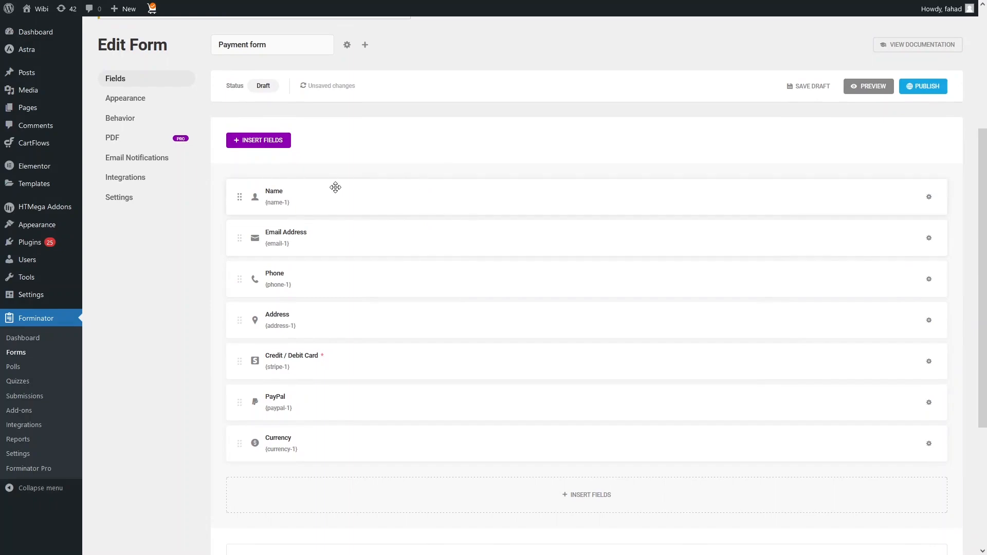
pyautogui.click(131, 99)
pyautogui.scroll(-4, 303, 180)
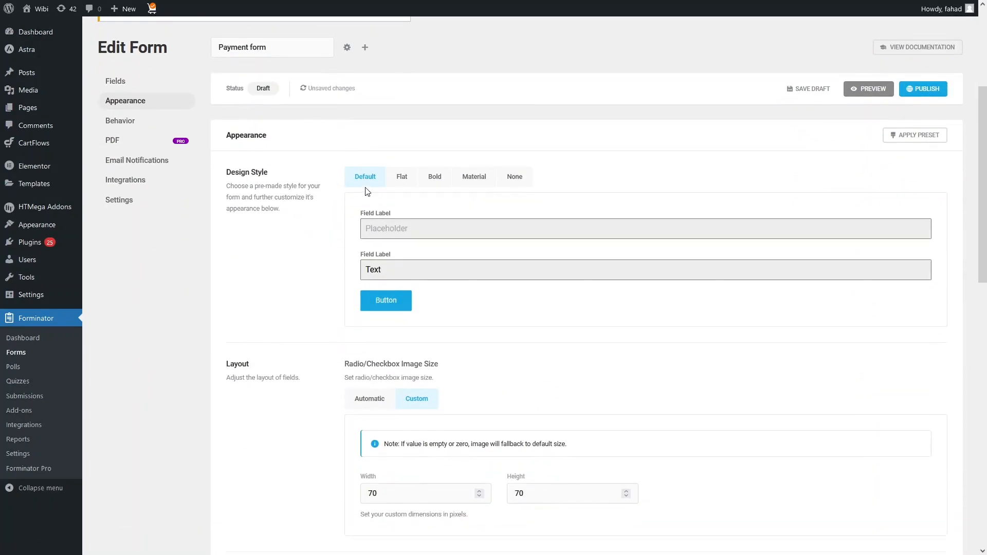
# Compare the Flat, Bold, Material and None design styles for the payment form and choose Material.
pyautogui.scroll(-2, 365, 192)
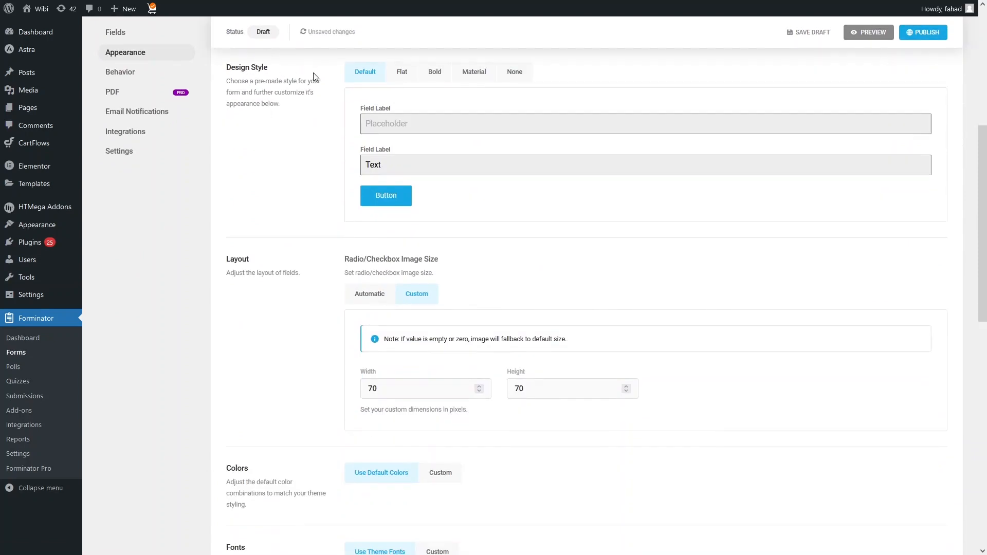
pyautogui.click(401, 78)
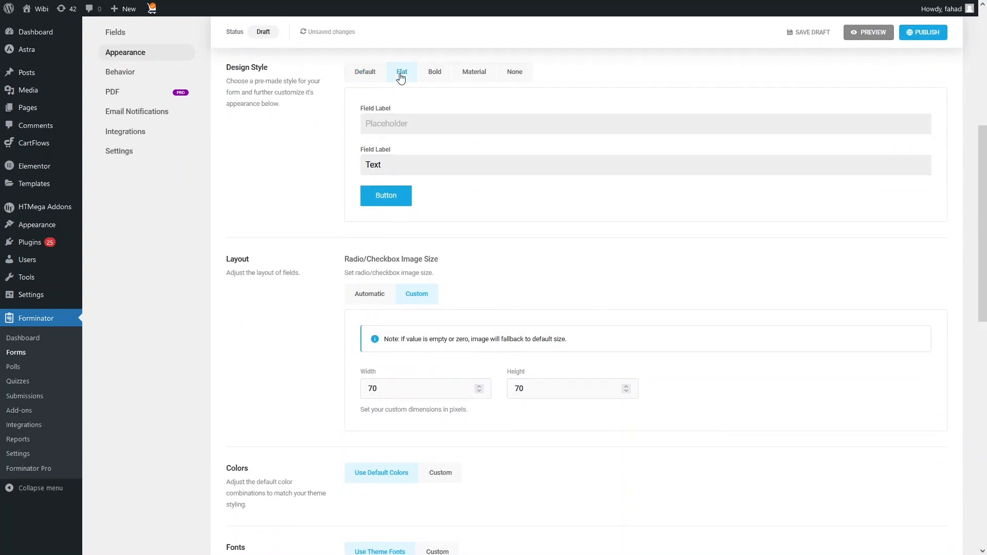
pyautogui.click(448, 78)
pyautogui.click(469, 77)
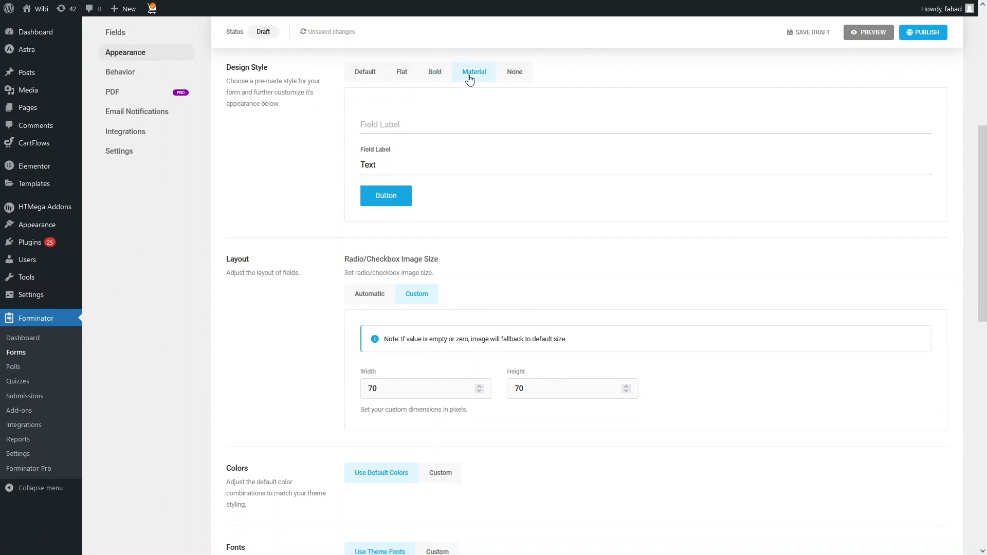
pyautogui.click(514, 77)
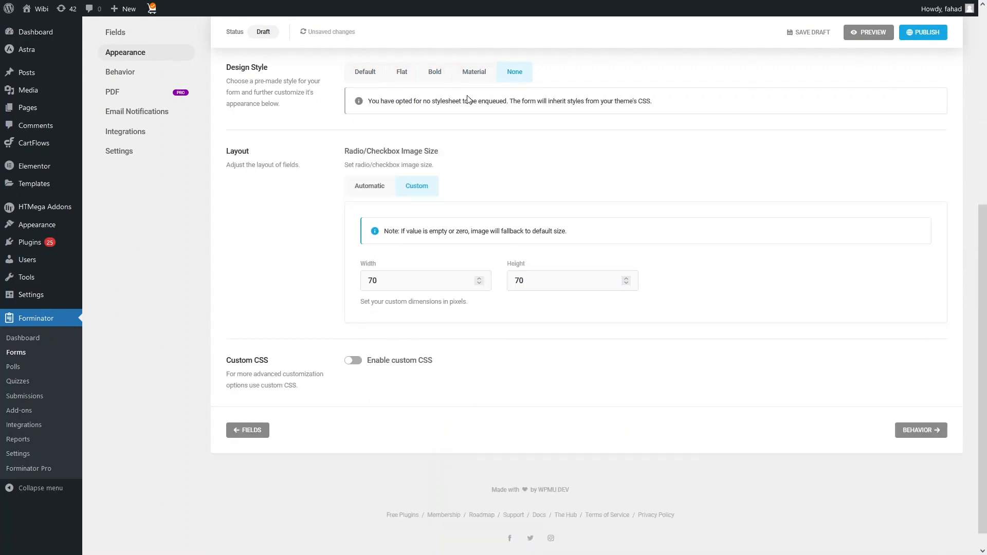
pyautogui.click(471, 73)
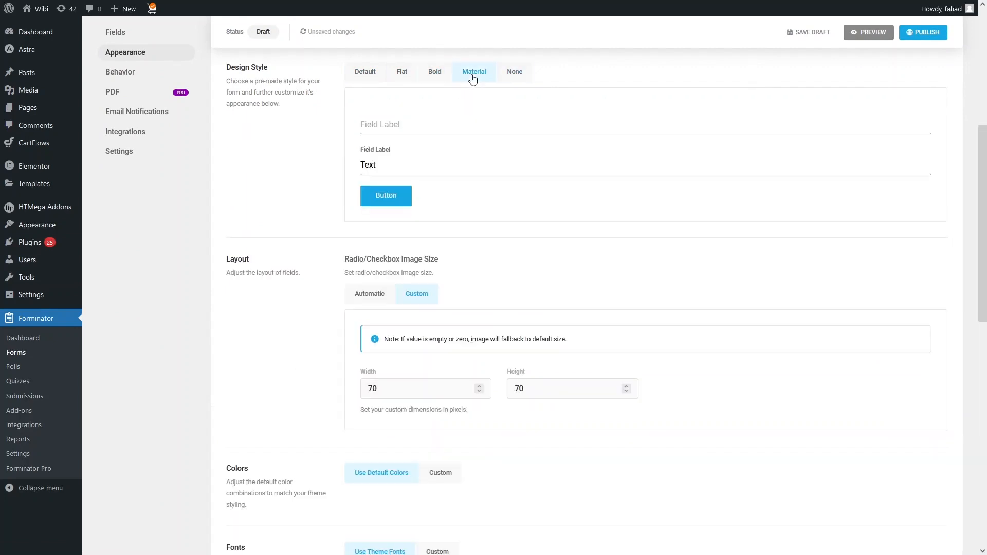
# Examine the layout, colors, fonts, form container and field container options in the Appearance settings.
pyautogui.scroll(-1, 302, 250)
pyautogui.scroll(-2, 323, 224)
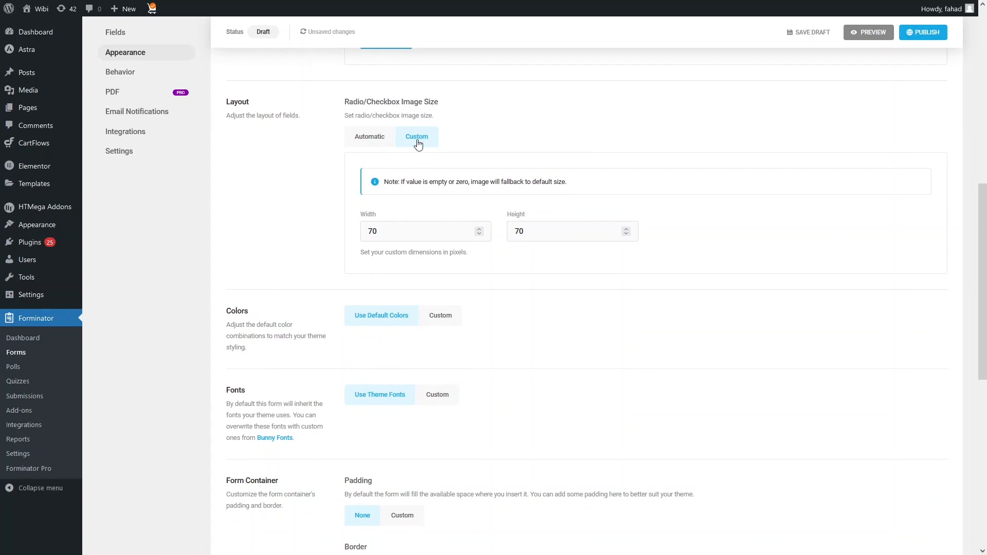
pyautogui.scroll(-3, 279, 191)
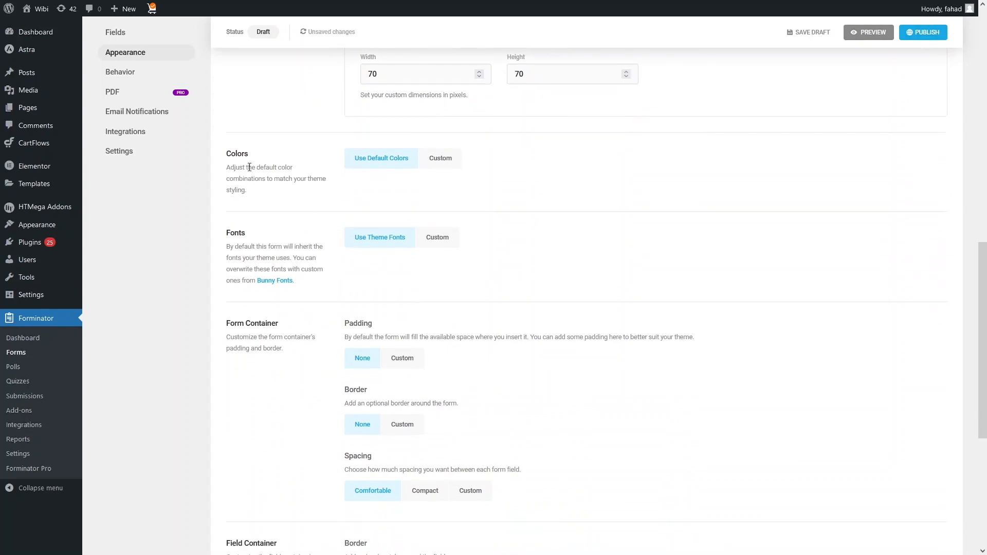
pyautogui.scroll(-1, 252, 172)
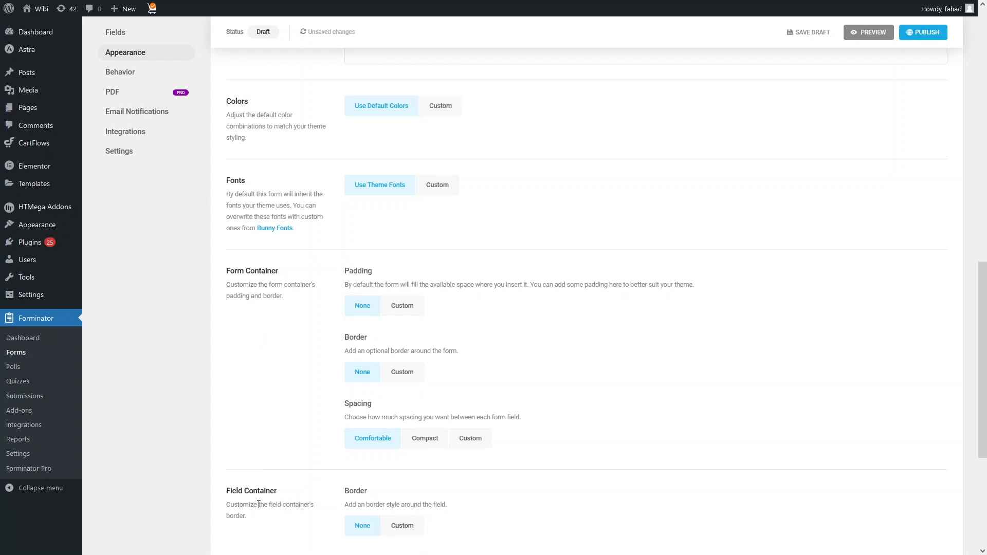
pyautogui.scroll(12, 288, 411)
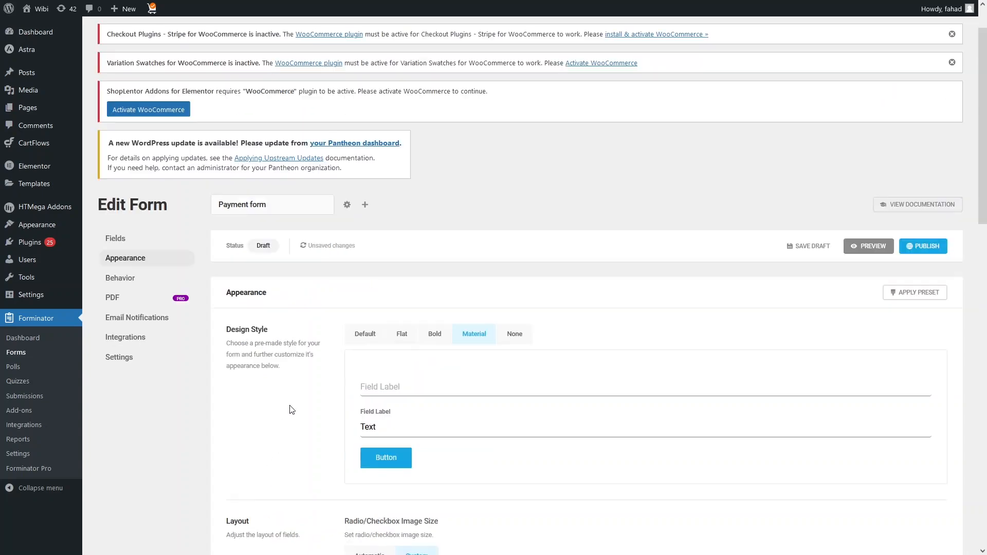
# Open the form's Behavior settings and review the submission, validation, payments, autofill, security, lifespan, rendering and save-and-continue options.
pyautogui.click(131, 279)
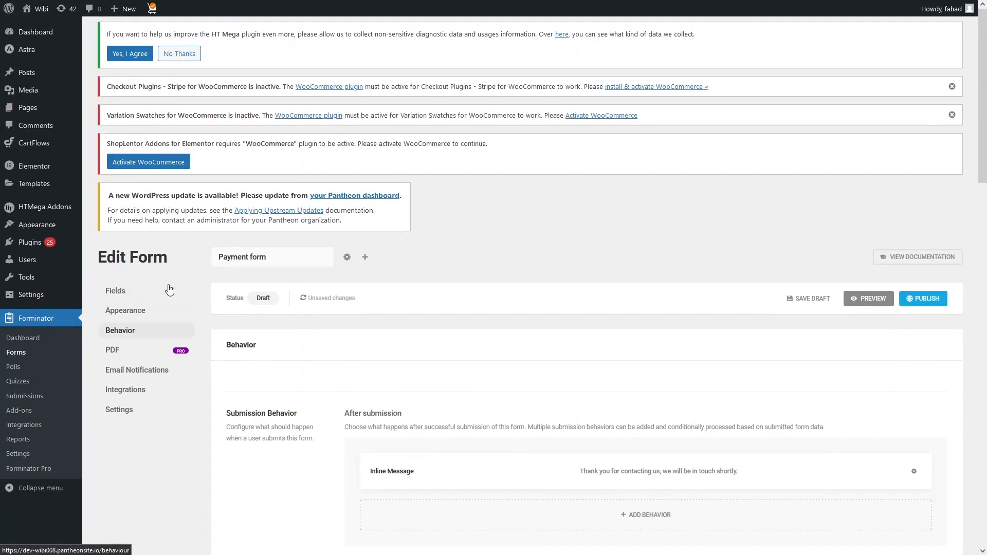
pyautogui.scroll(-4, 284, 305)
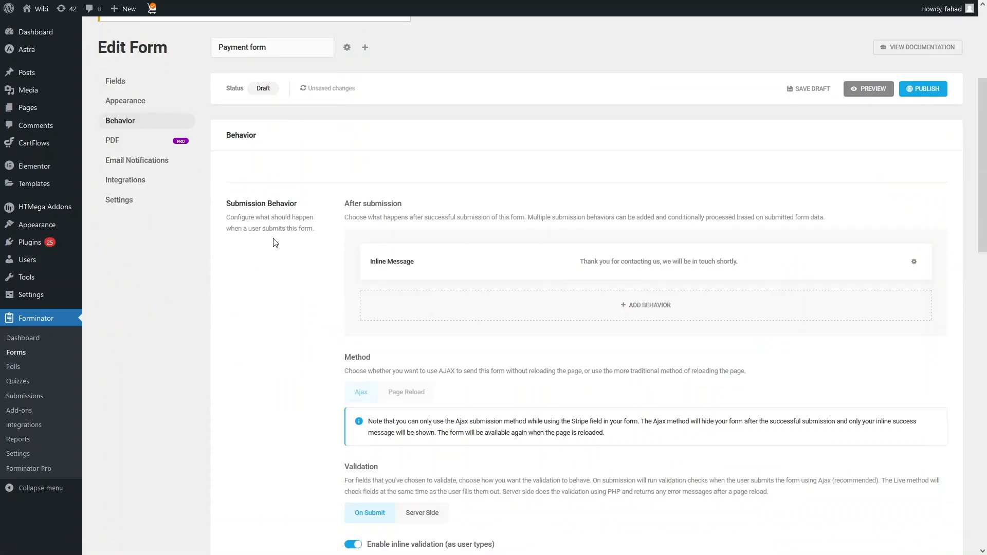
pyautogui.scroll(-2, 296, 216)
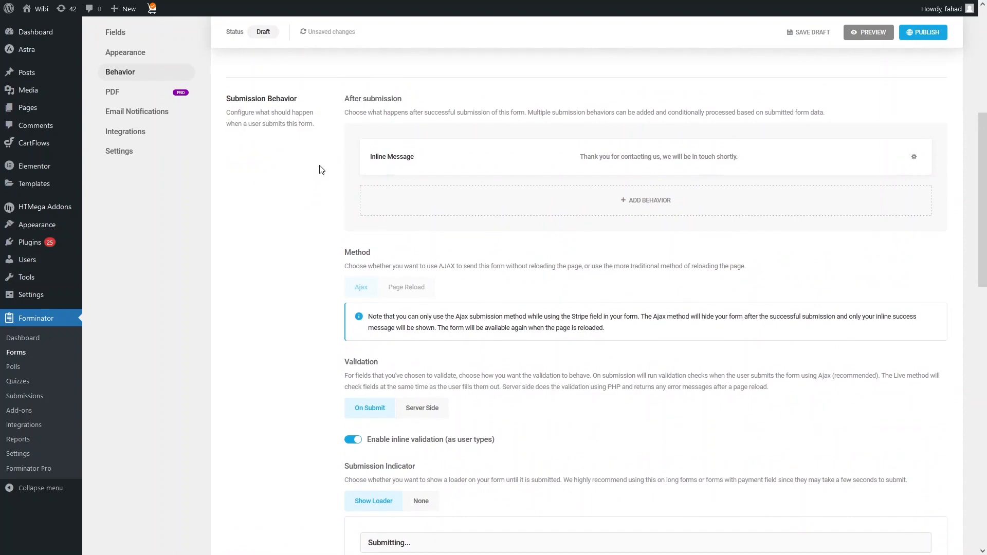
pyautogui.scroll(-3, 348, 256)
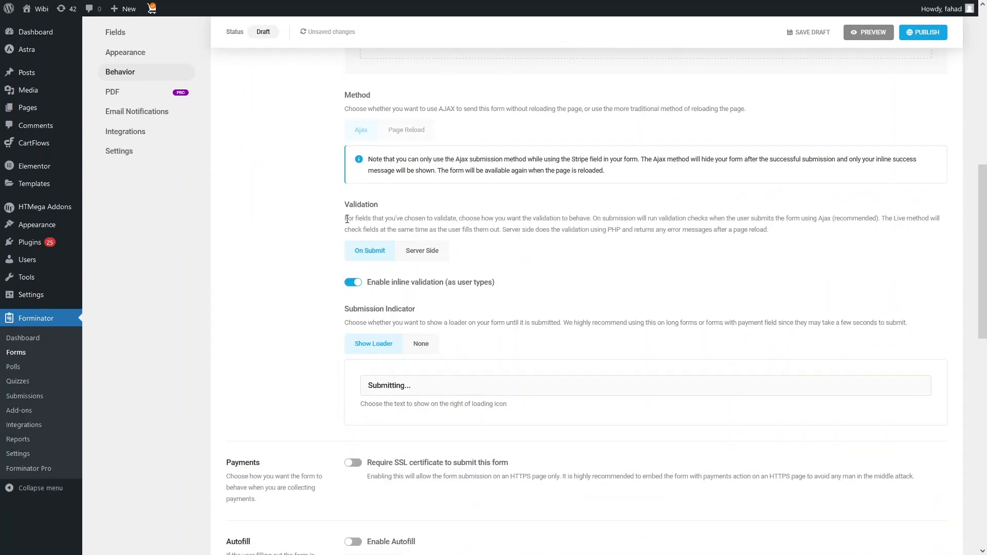
pyautogui.scroll(-2, 335, 247)
pyautogui.scroll(-1, 252, 380)
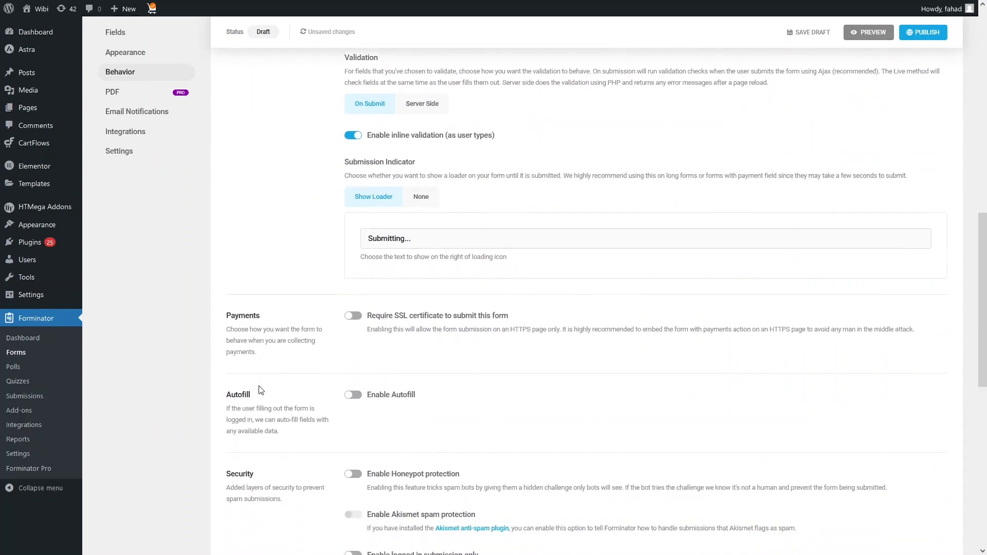
pyautogui.scroll(-3, 260, 390)
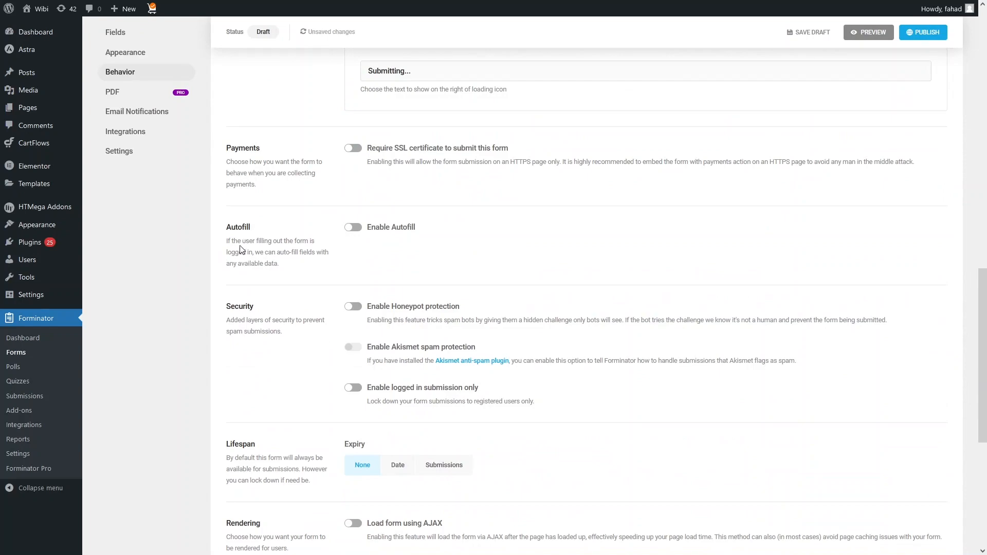
pyautogui.scroll(-3, 249, 391)
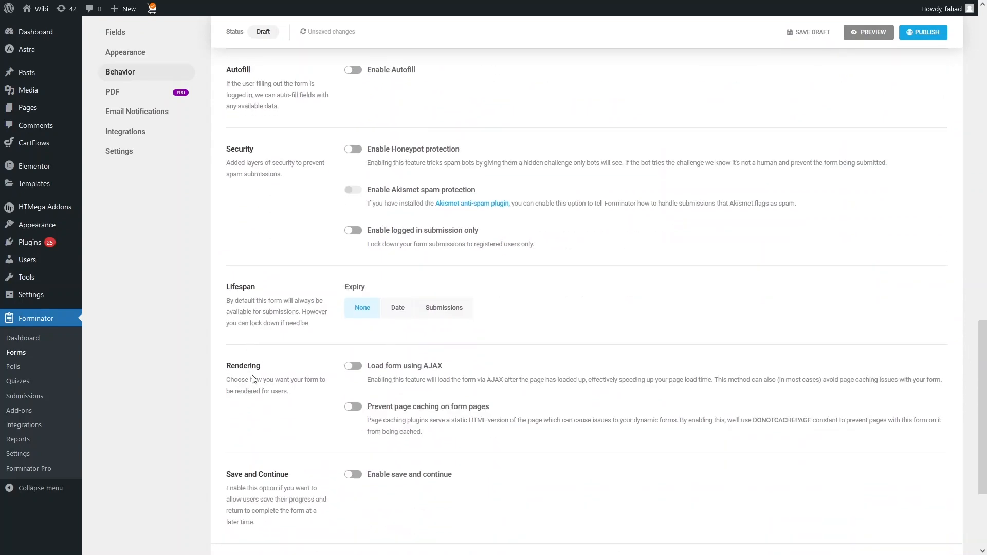
pyautogui.scroll(-2, 253, 380)
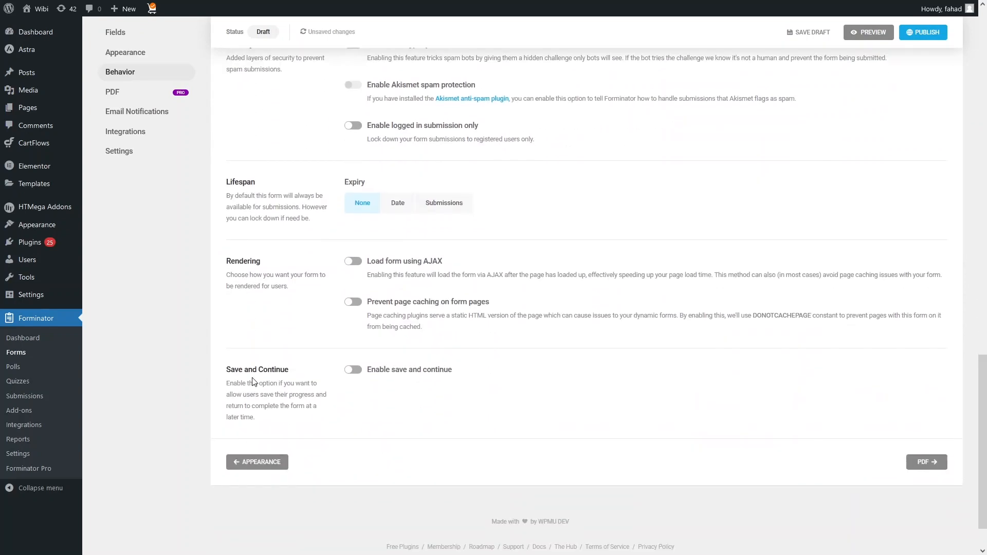
# Open a preview of the payment form to check its fields and styling.
pyautogui.scroll(9, 246, 303)
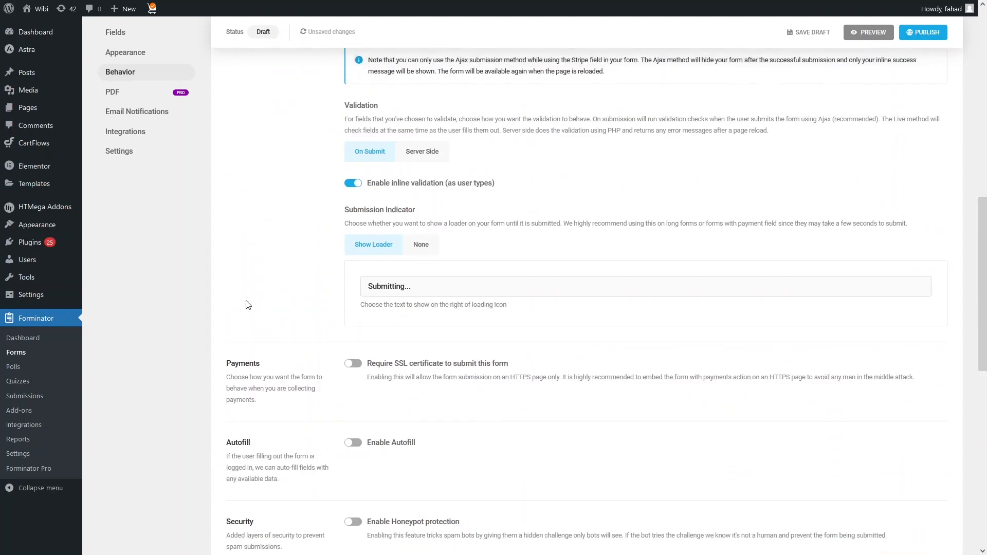
pyautogui.scroll(12, 247, 305)
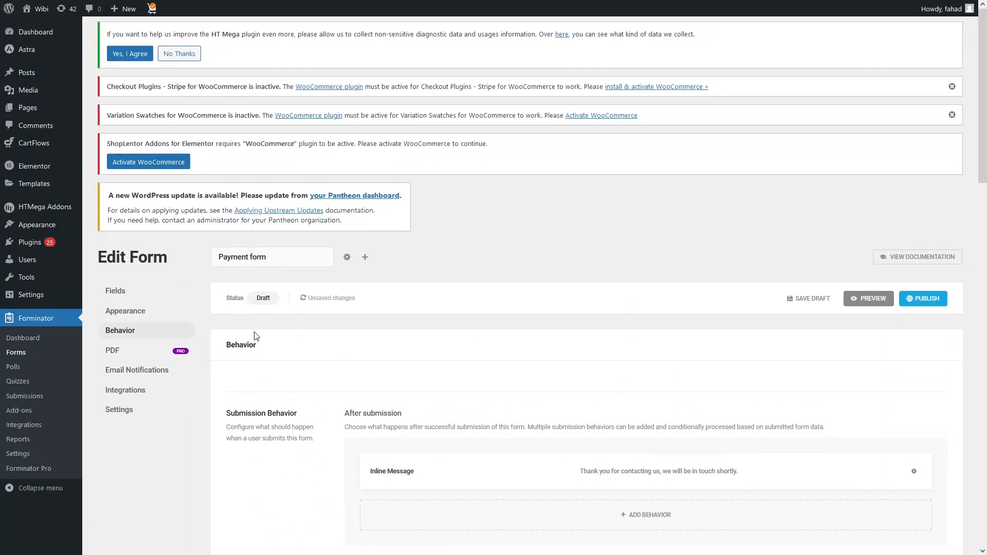
pyautogui.click(861, 304)
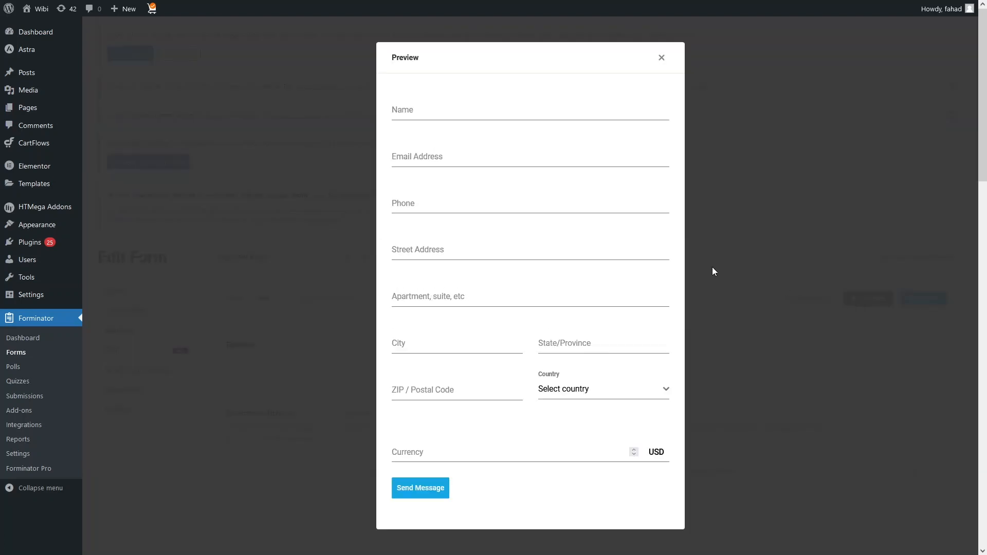